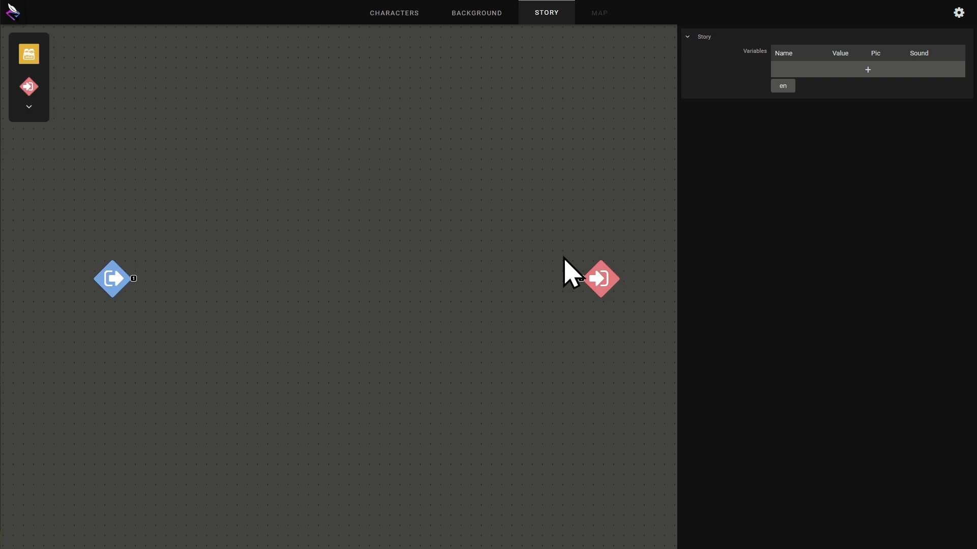
- Add a scene node to the story graph and connect the start node to it
drag(29, 53, 193, 278)
click(206, 348)
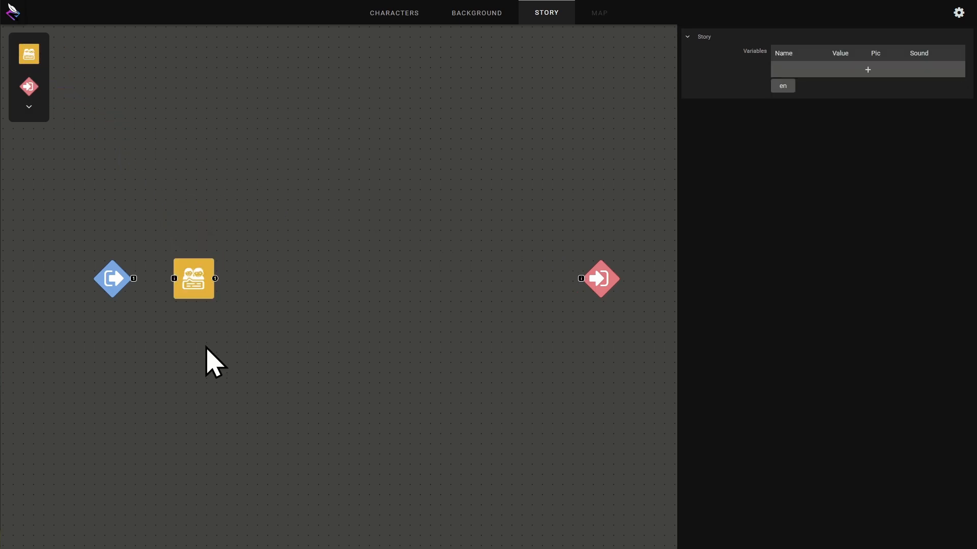
drag(133, 279, 174, 278)
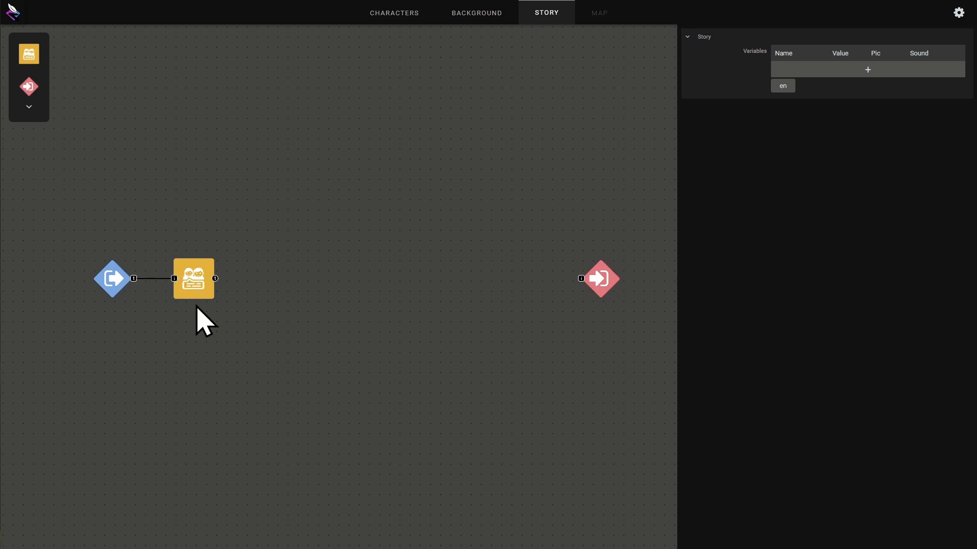
- Open the scene for editing and set its background to Entrance
click(201, 283)
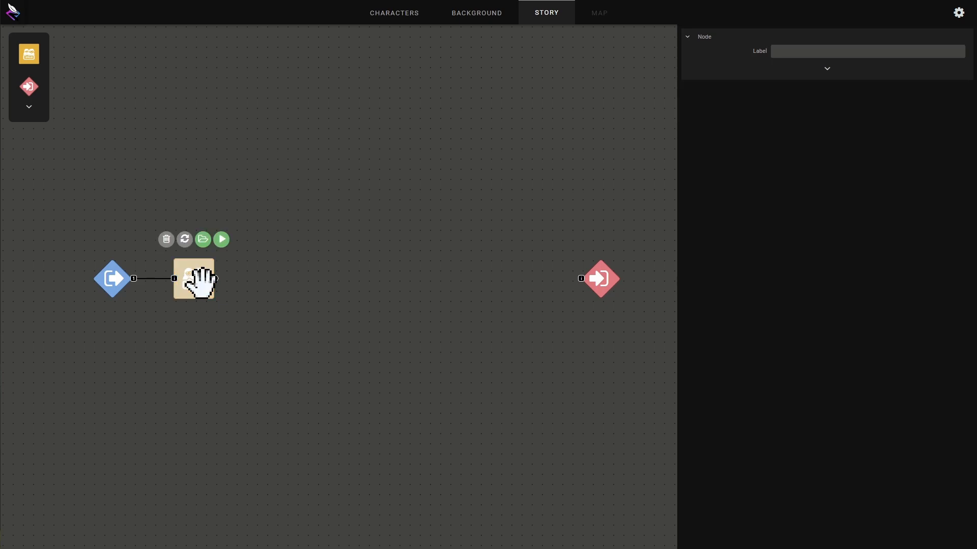
click(203, 239)
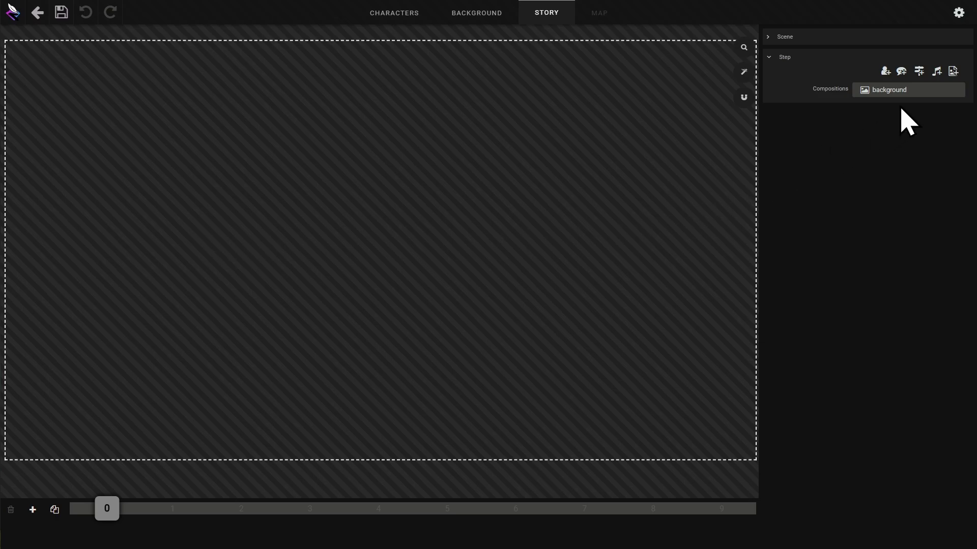
click(902, 92)
click(869, 140)
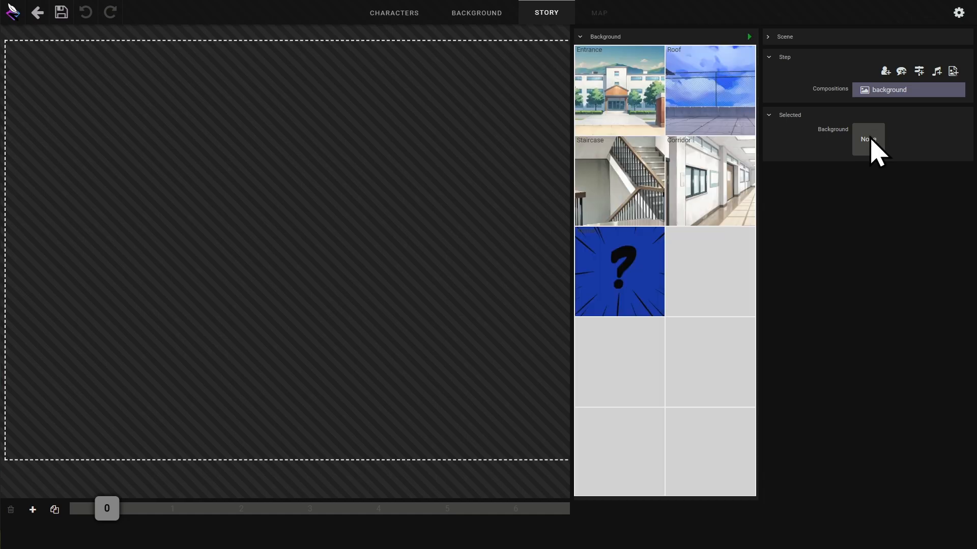
click(641, 100)
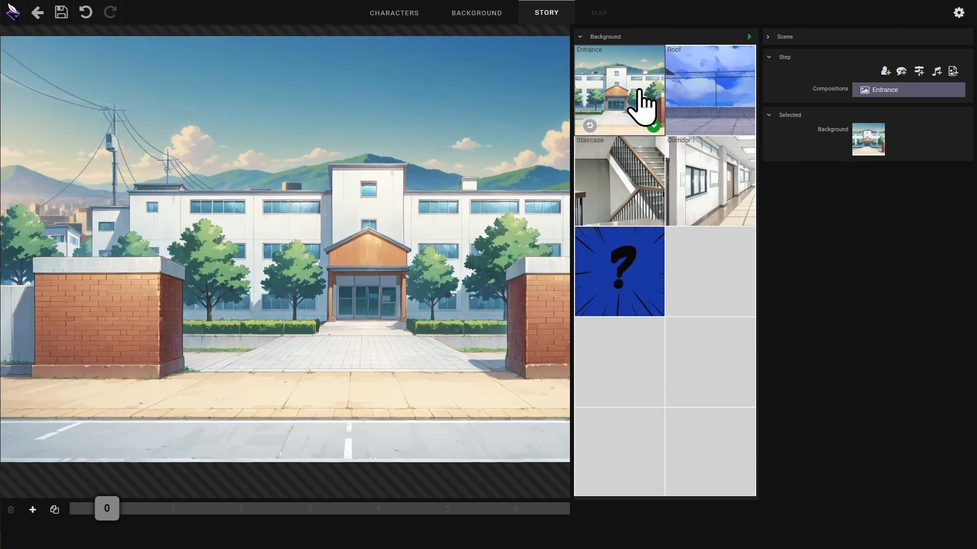
click(653, 126)
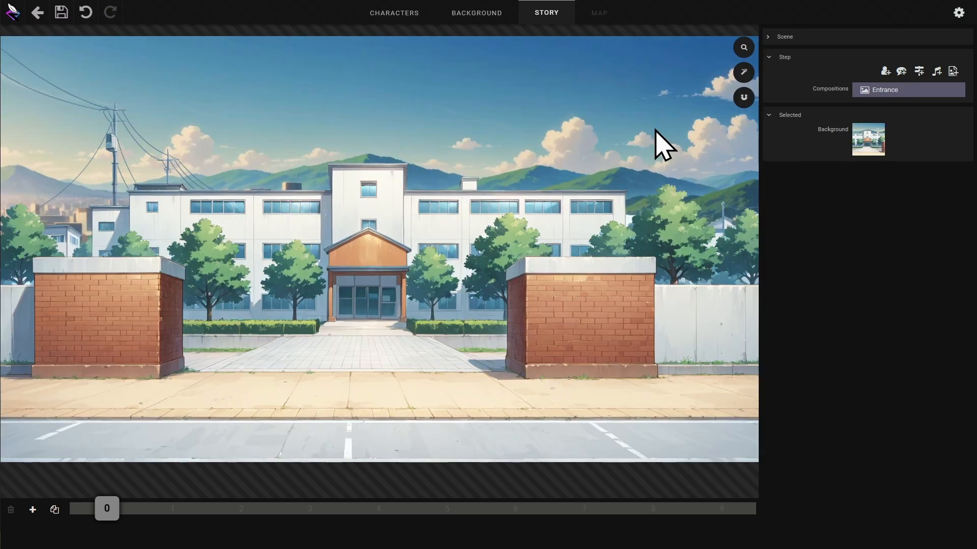
- Add the Halley character to the scene and set his animation to anim_01
click(885, 73)
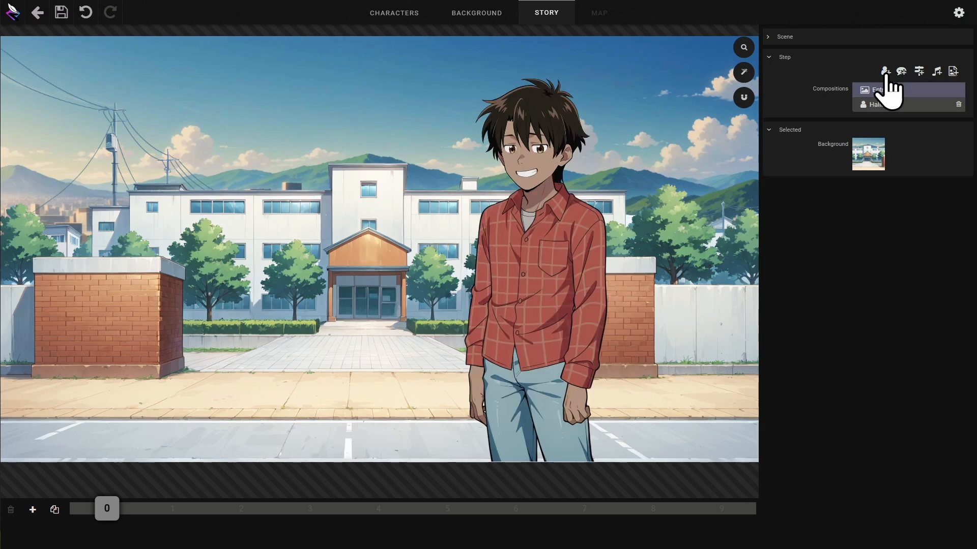
click(894, 104)
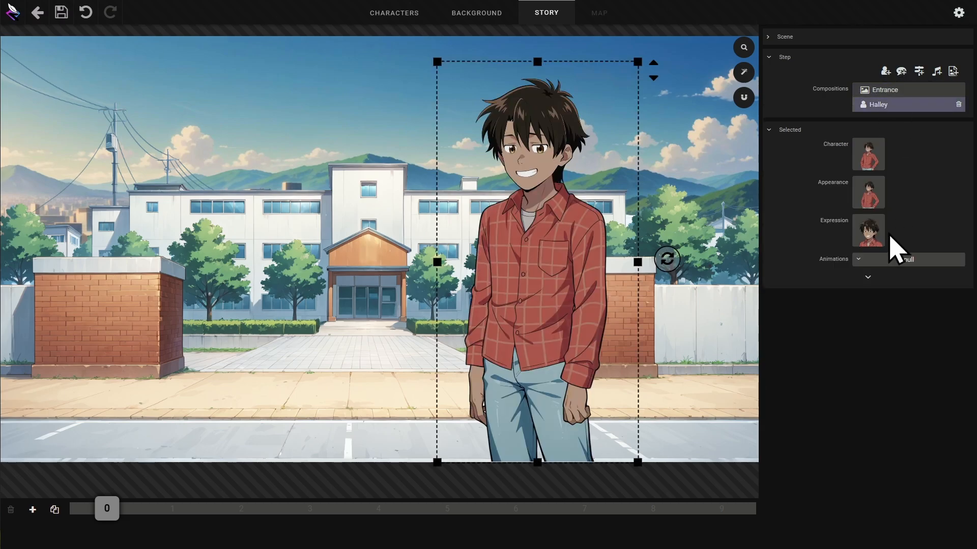
click(894, 261)
click(898, 273)
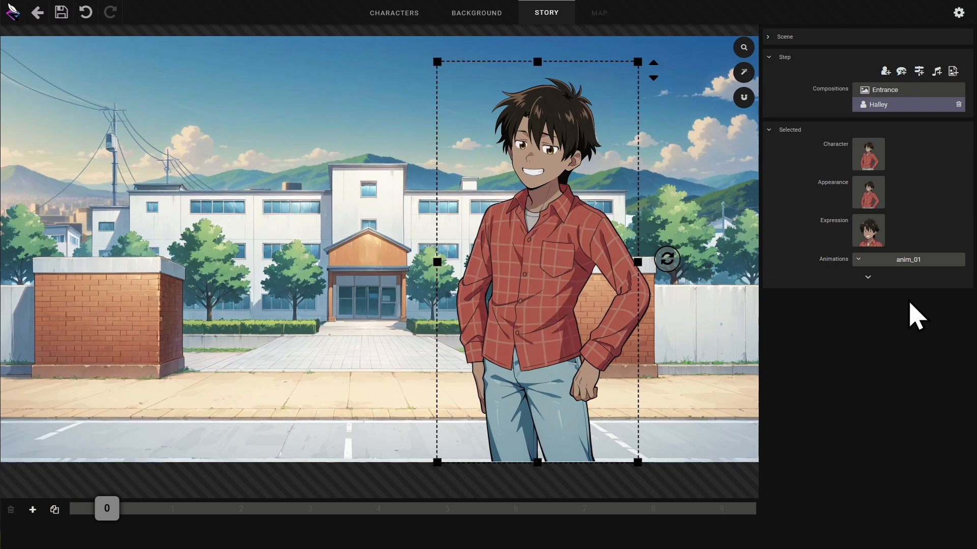
- Add a dialog box and assign Halley as its speaker
click(900, 71)
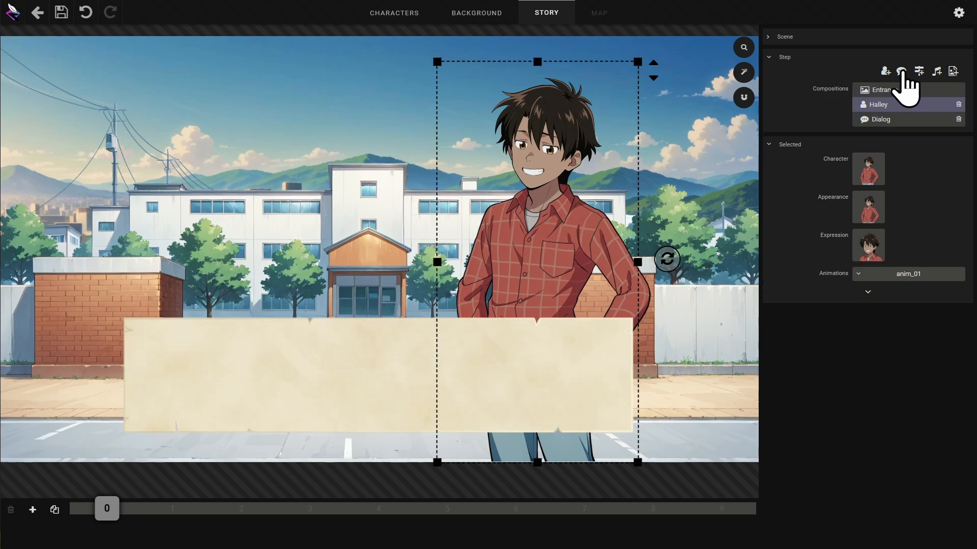
click(899, 120)
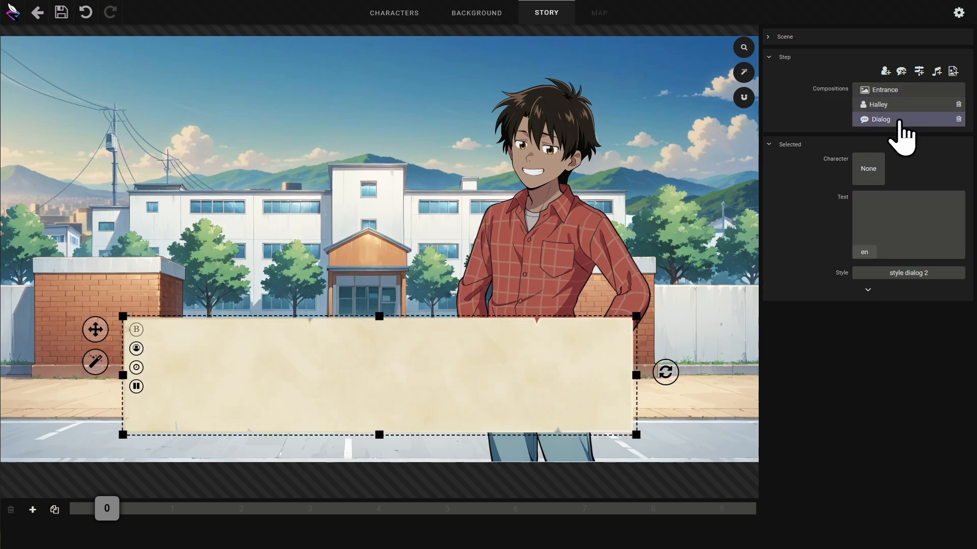
click(870, 168)
click(647, 94)
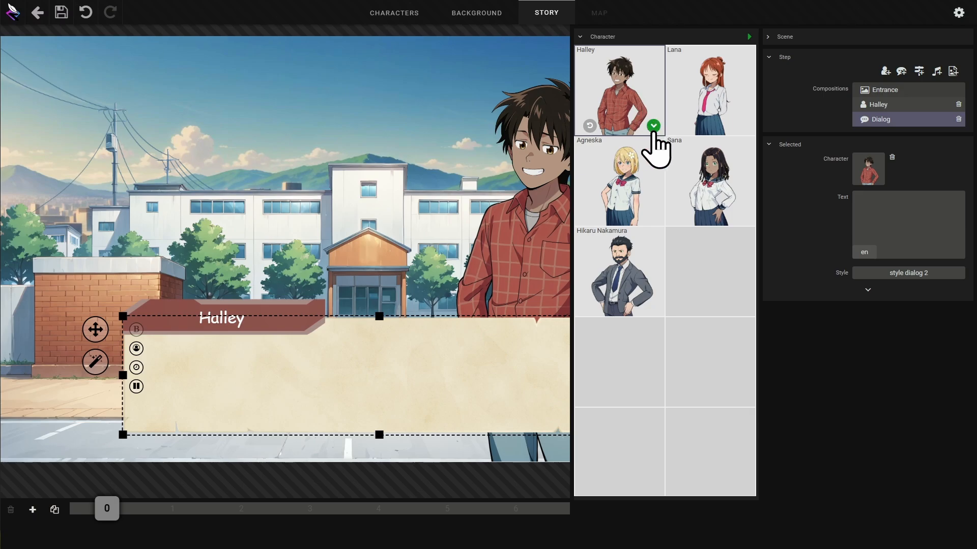
click(653, 127)
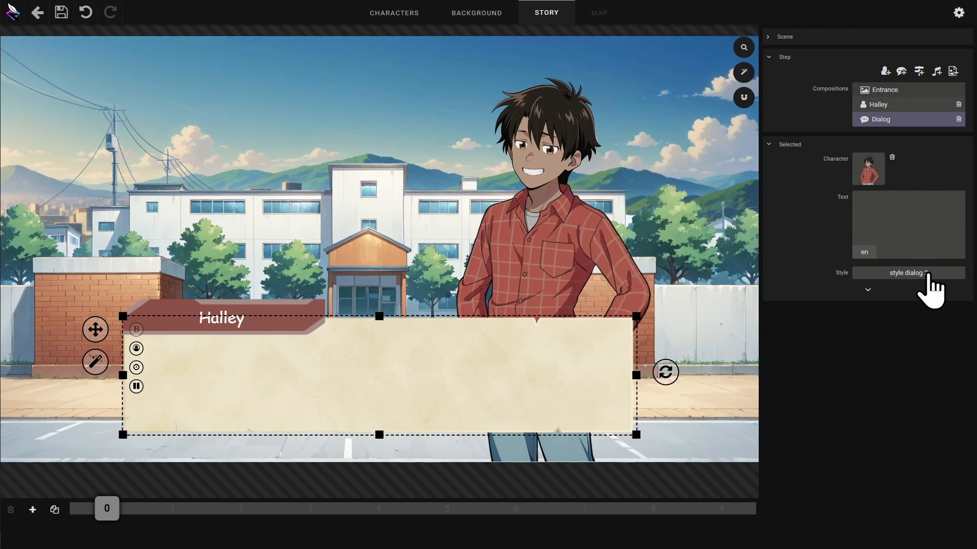
- Open the style dialog 2 settings and set its sound to keyboard 2
click(927, 275)
click(684, 71)
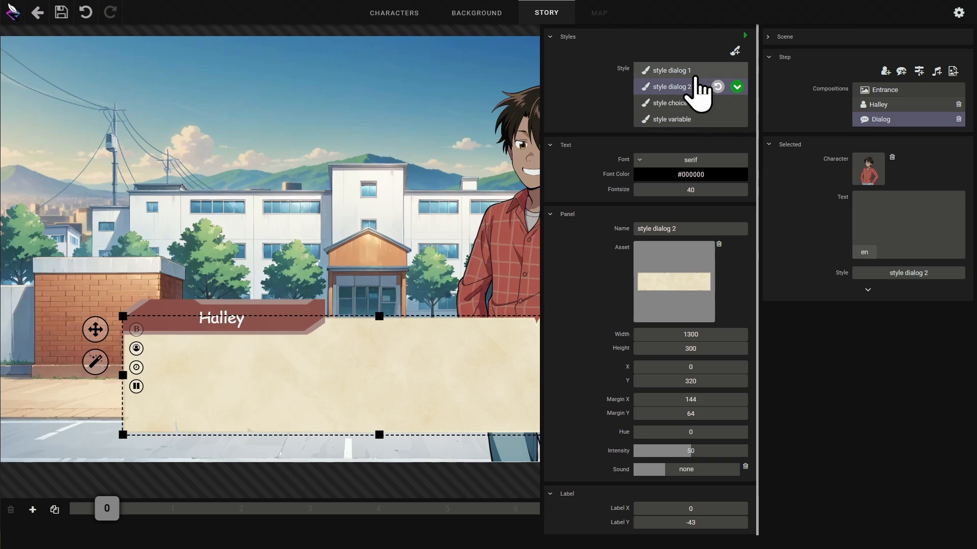
click(689, 88)
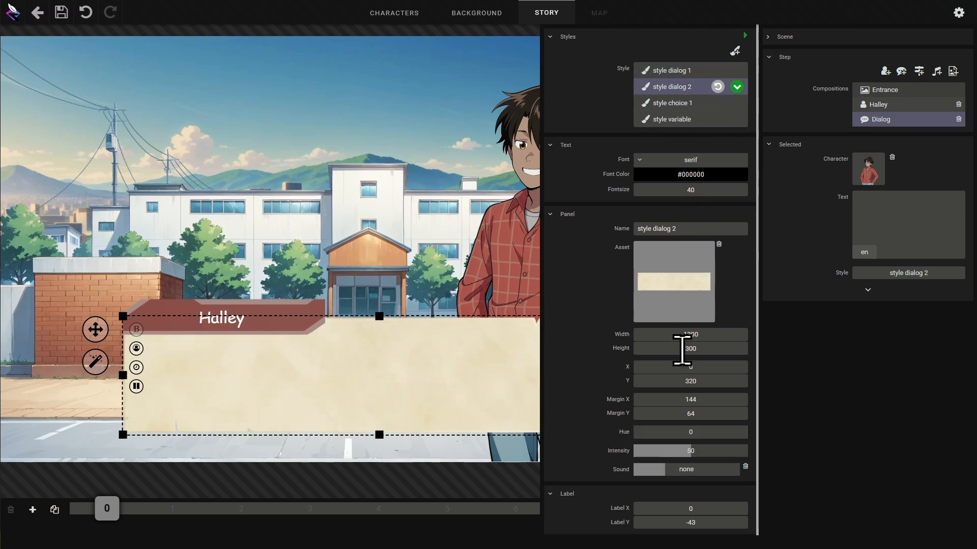
click(704, 468)
click(379, 131)
click(520, 130)
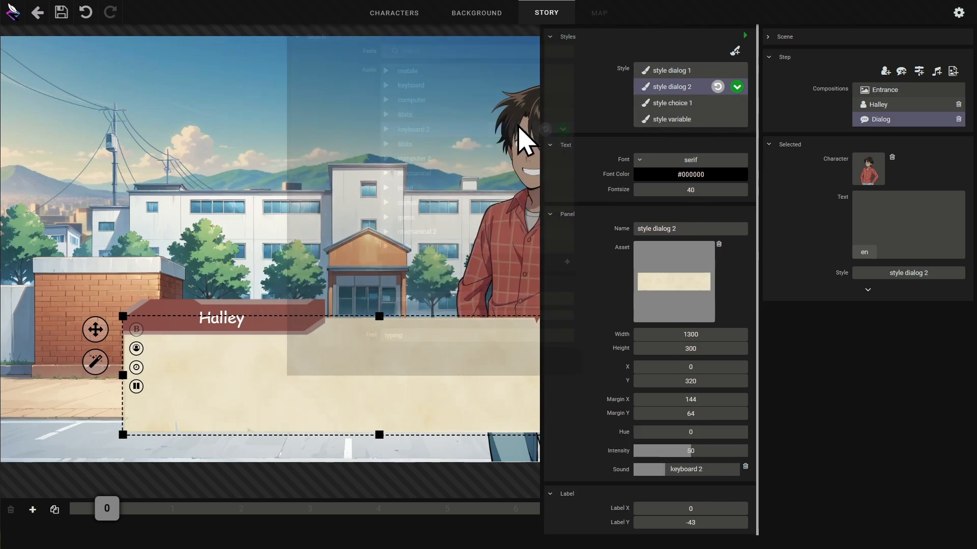
- Set the style's Label Y offset to -44
click(712, 522)
scroll(713, 523, down, 4)
scroll(713, 524, up, 1)
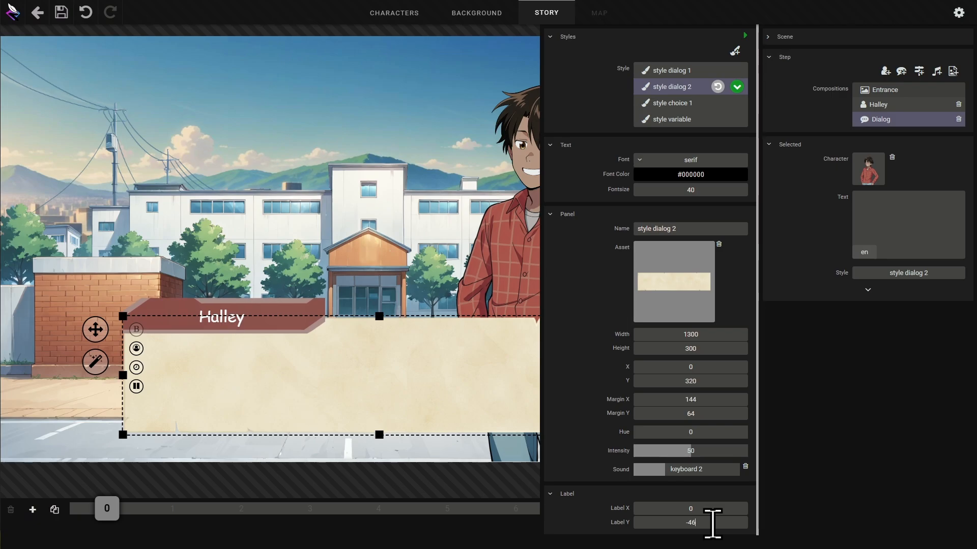
click(933, 430)
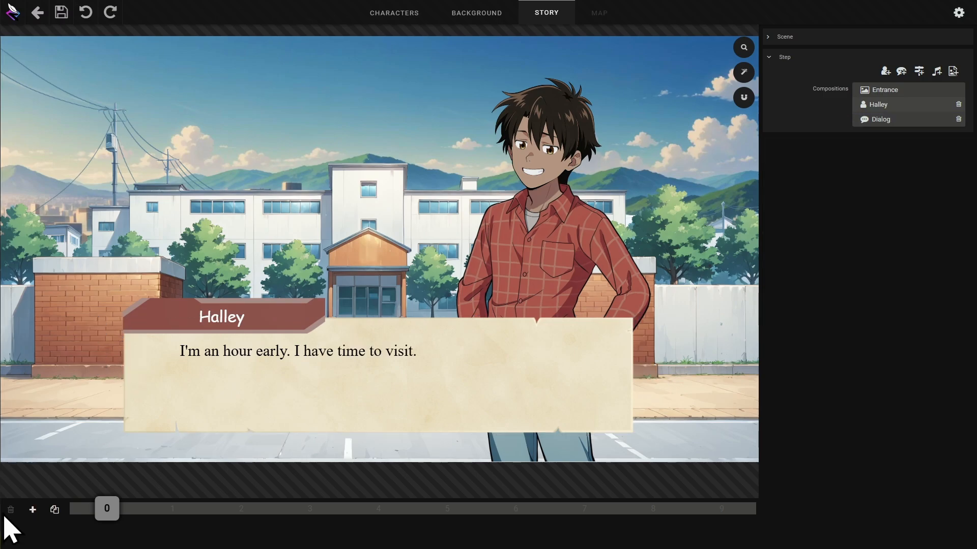
- Add a new story step, add a second character switched to Lana, and set her animation to anim_01
click(32, 510)
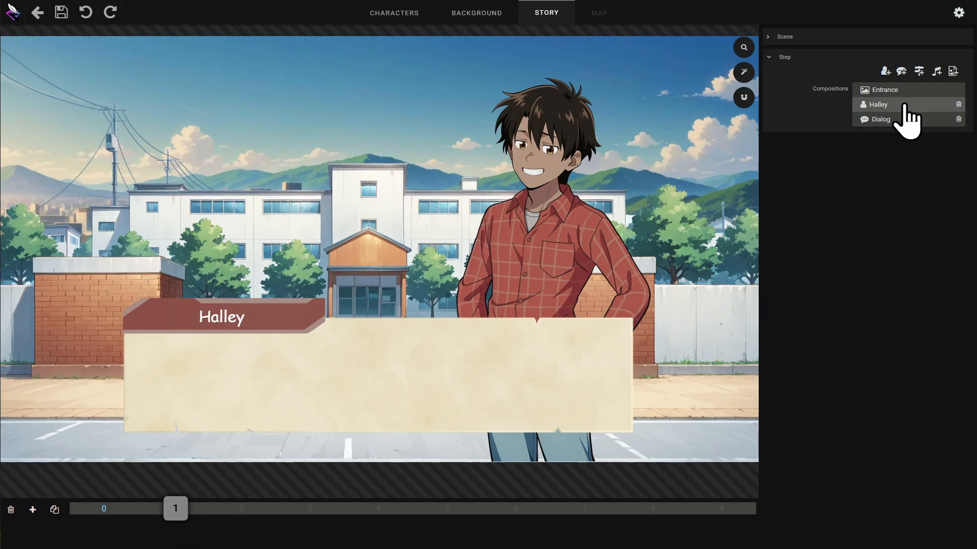
click(884, 71)
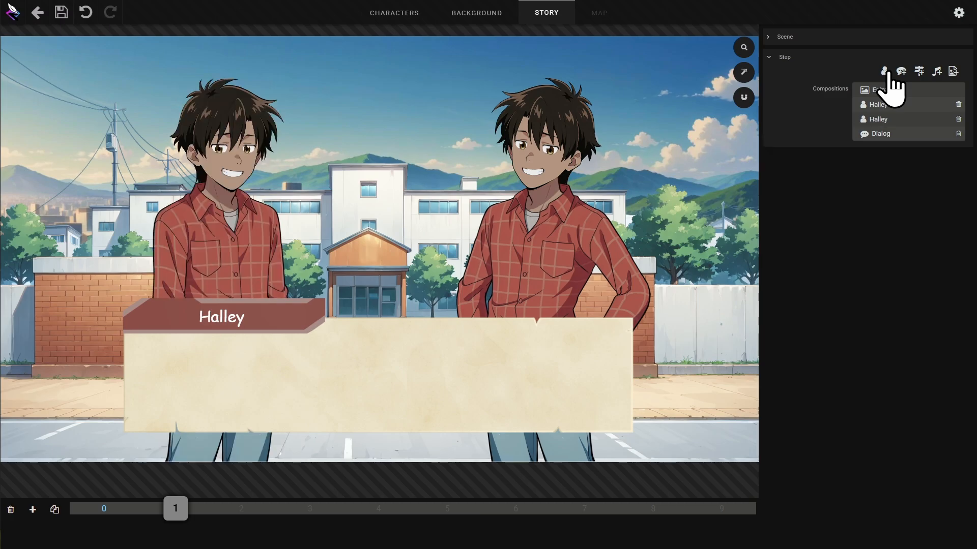
click(898, 120)
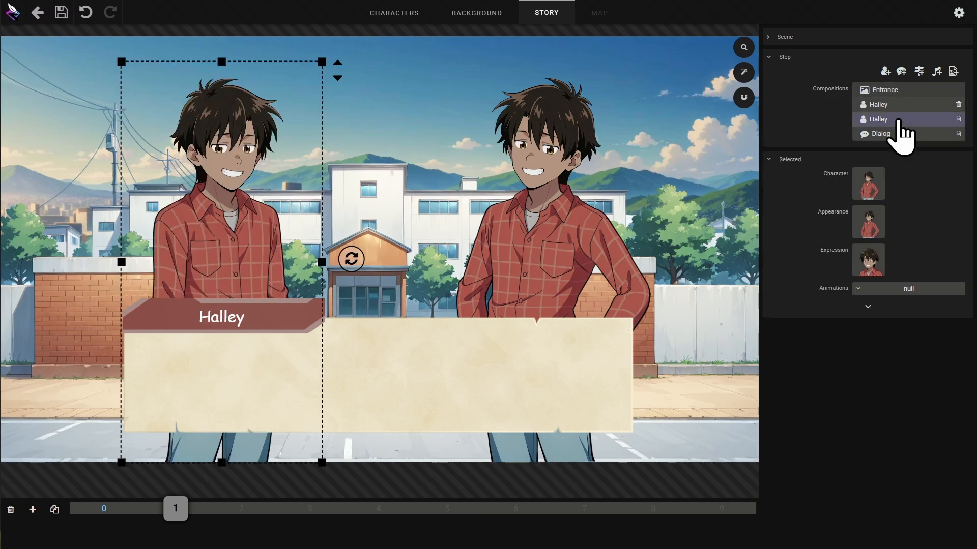
click(874, 183)
click(723, 102)
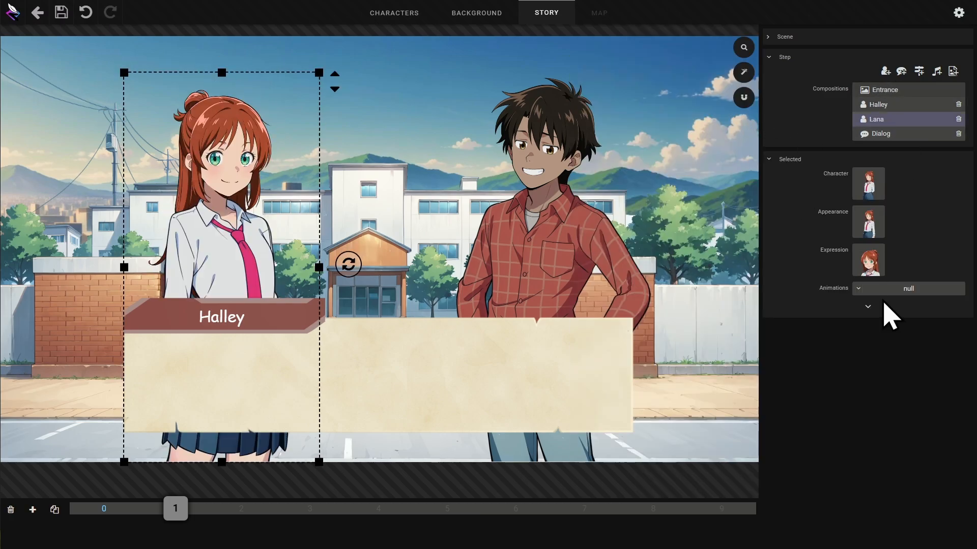
click(900, 288)
click(905, 318)
- Add another character, switch it to Agneska, and set her animation to anim_01
click(884, 71)
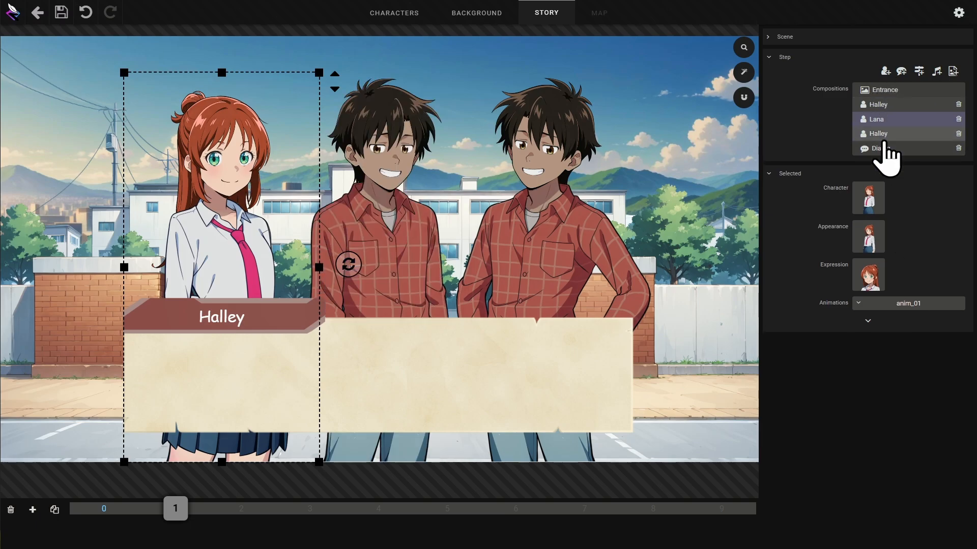
click(885, 134)
click(868, 198)
click(637, 192)
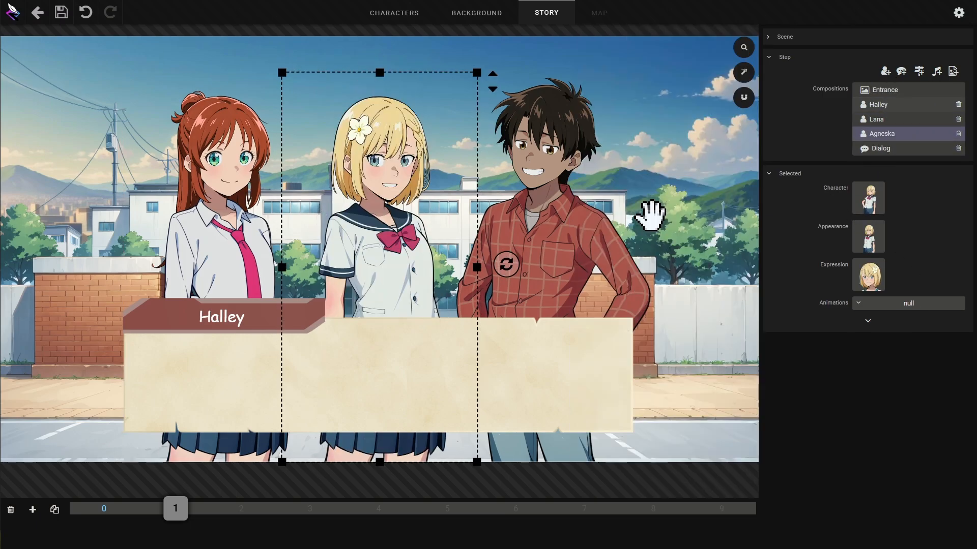
click(908, 304)
click(920, 318)
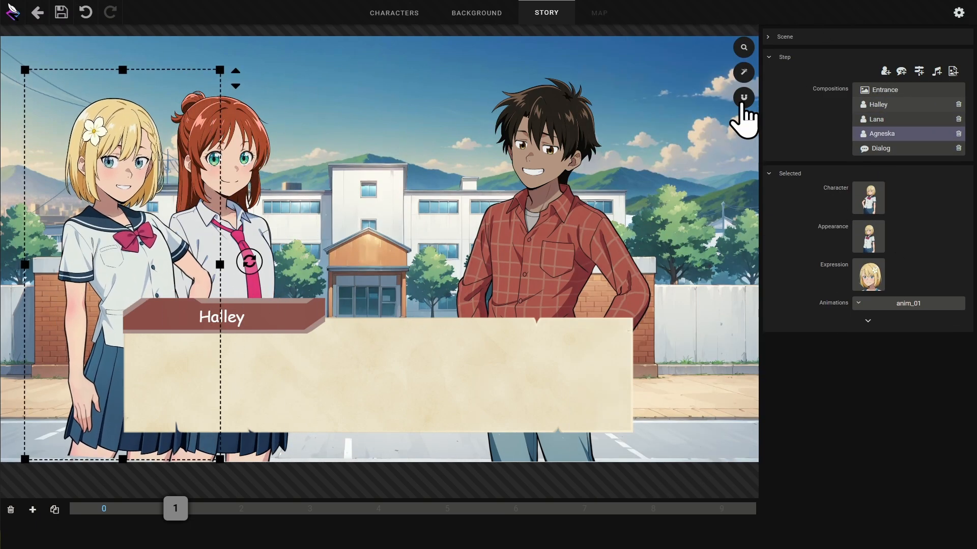
- Expand Agneska's additional properties and set her fade-in effect
click(743, 104)
click(868, 320)
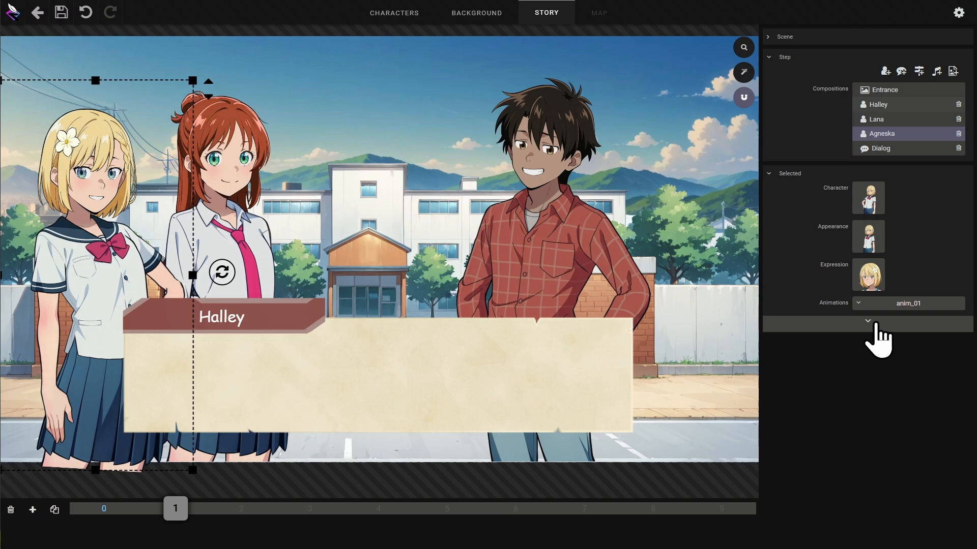
click(916, 324)
click(928, 351)
- Set Lana's fade-in effect to left
click(894, 121)
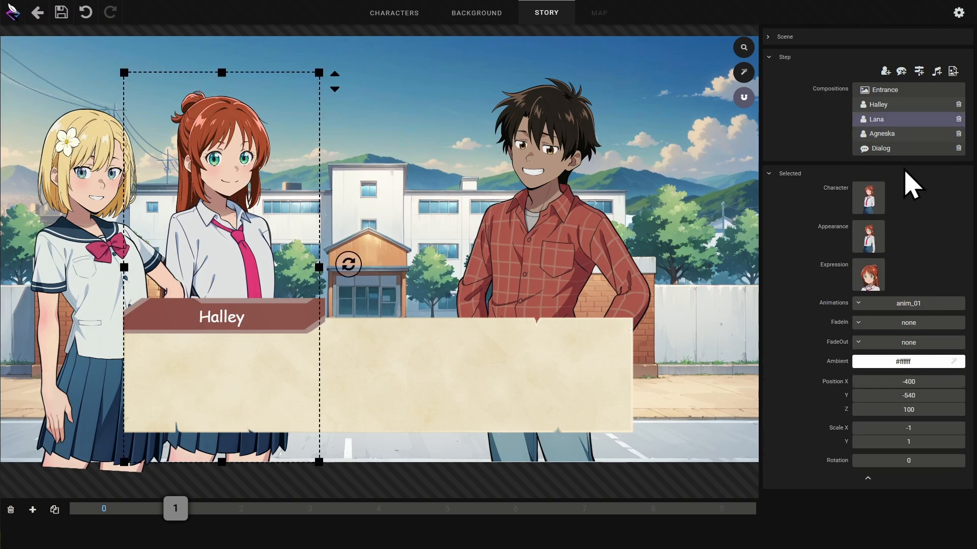
click(918, 322)
click(930, 353)
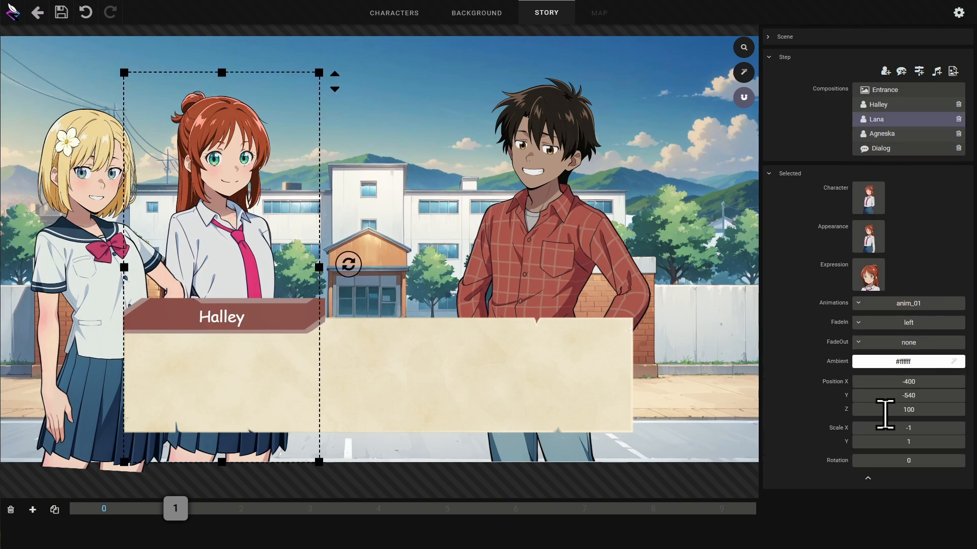
click(868, 479)
- Make Lana the dialog's speaker and bold the "Hello !" greeting in her line
click(879, 149)
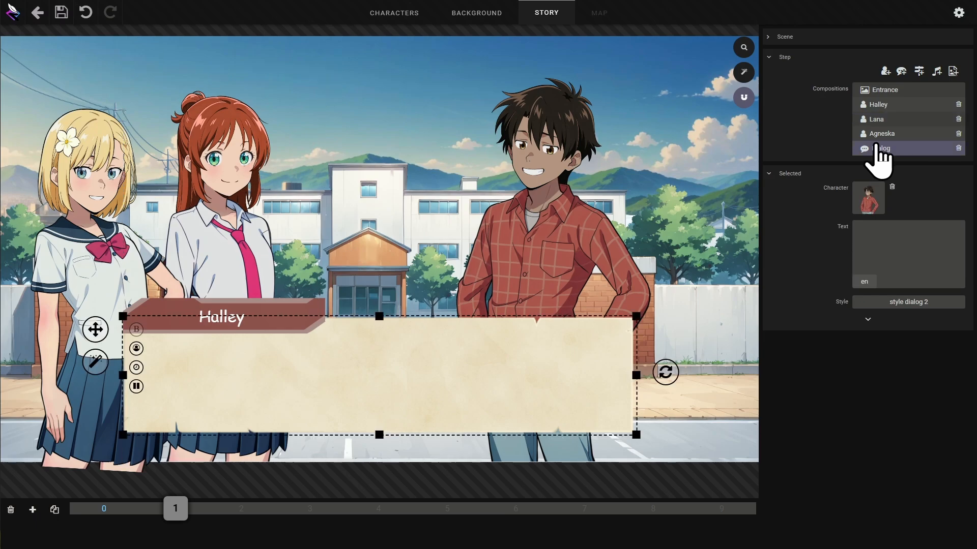
click(870, 201)
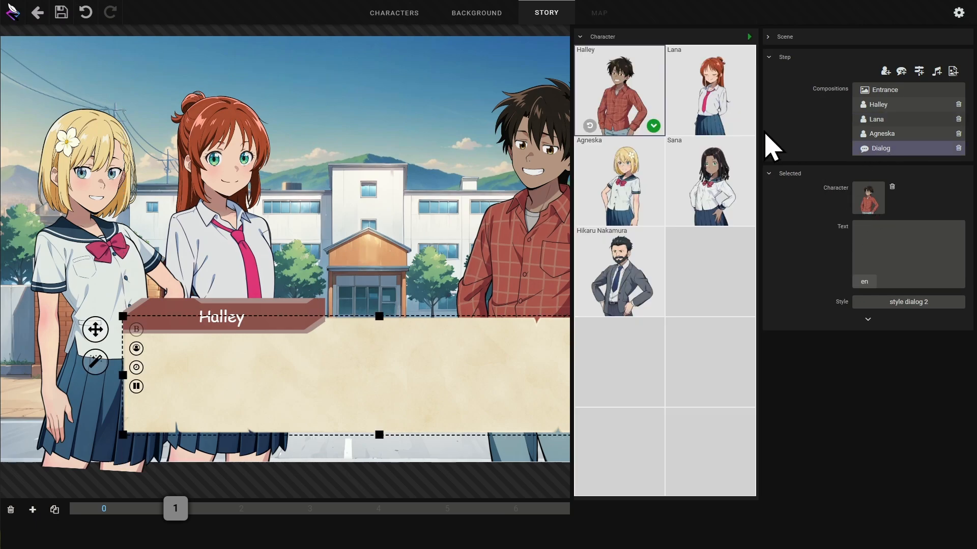
click(721, 111)
click(744, 126)
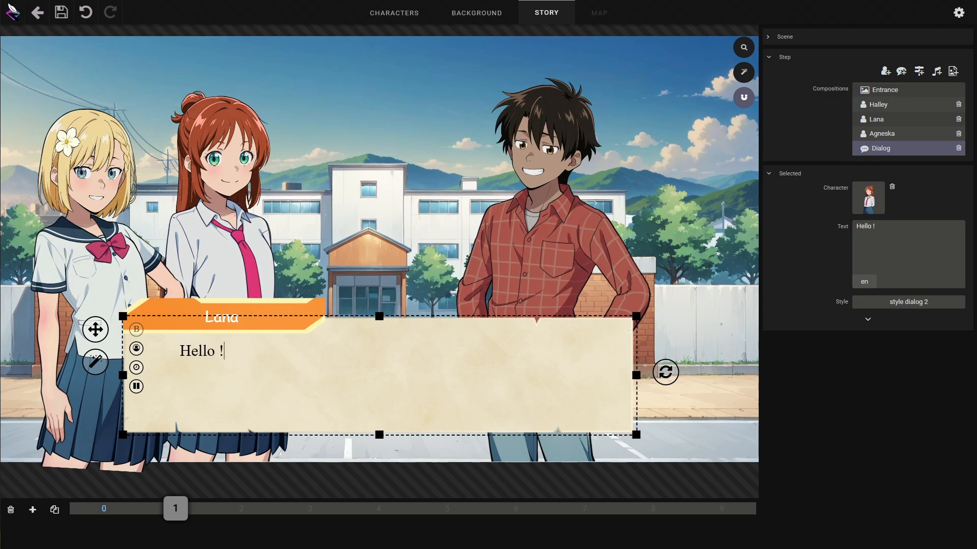
drag(236, 355, 178, 351)
click(135, 330)
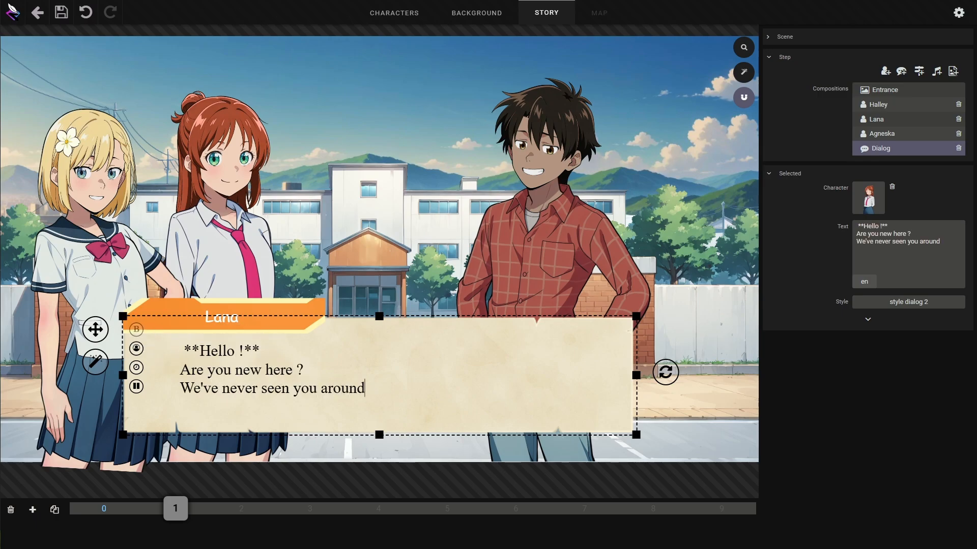
- Set Halley's expression to Curious
click(525, 213)
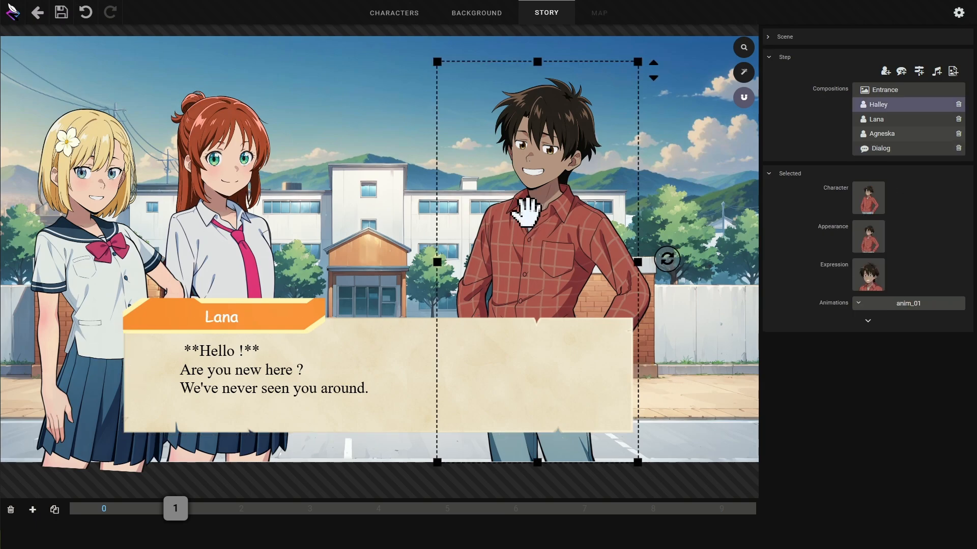
click(869, 274)
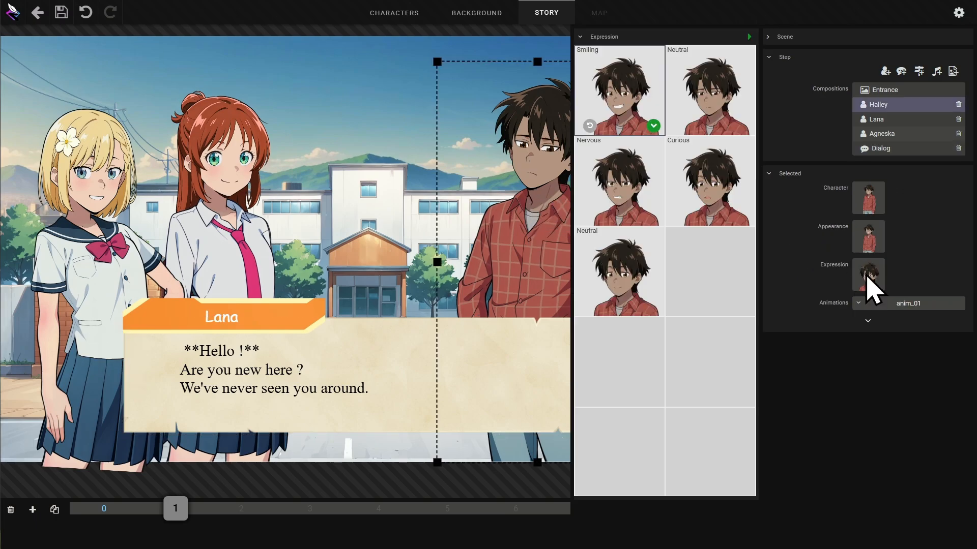
click(707, 201)
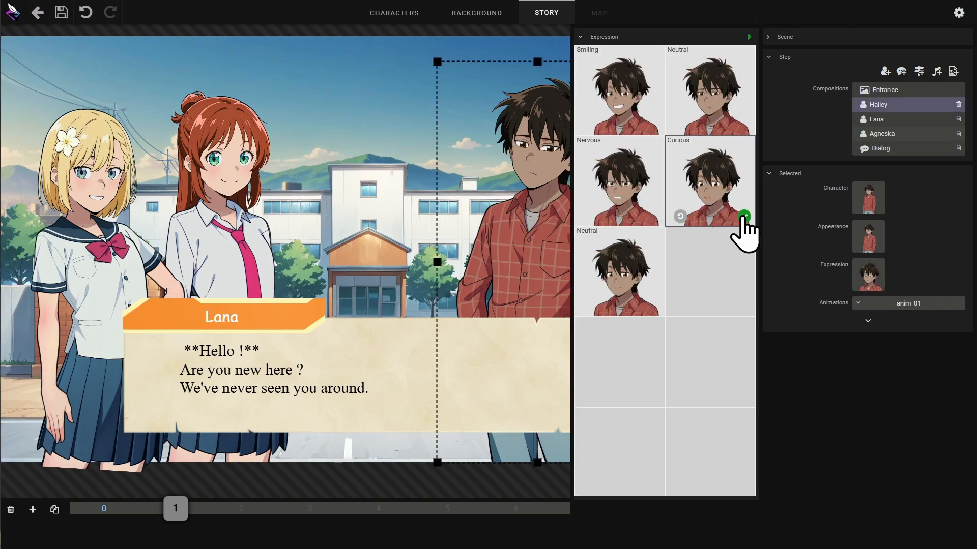
click(744, 216)
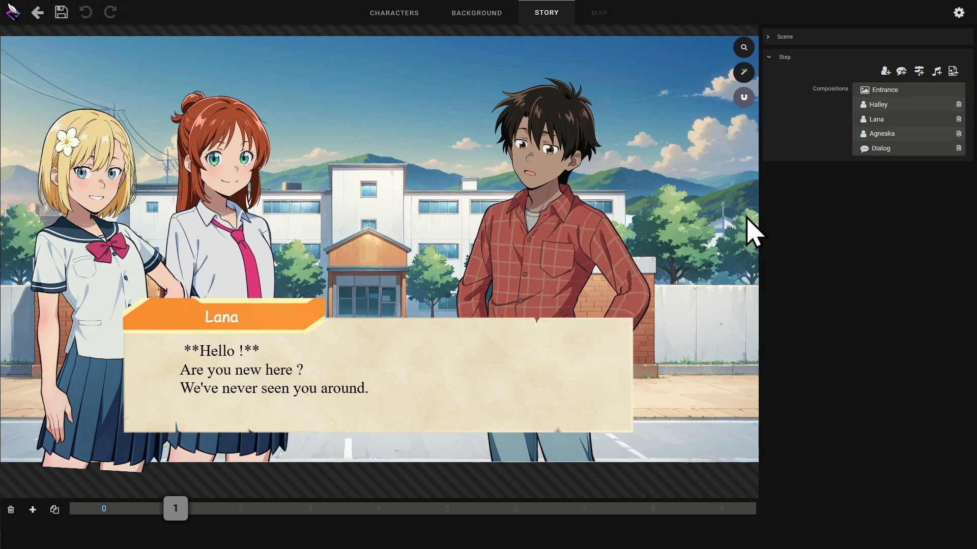
- Add a new story step and make Halley the speaker of its dialog
click(32, 509)
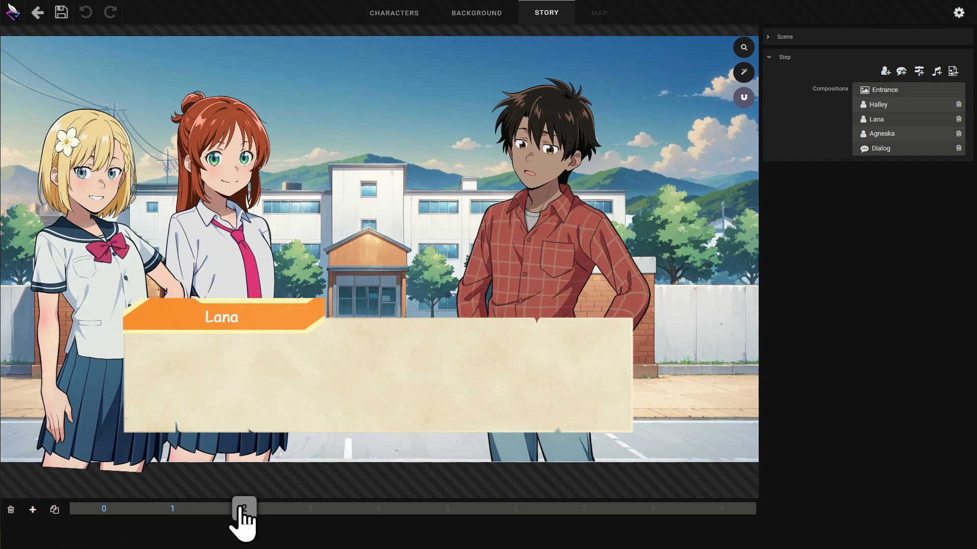
click(204, 376)
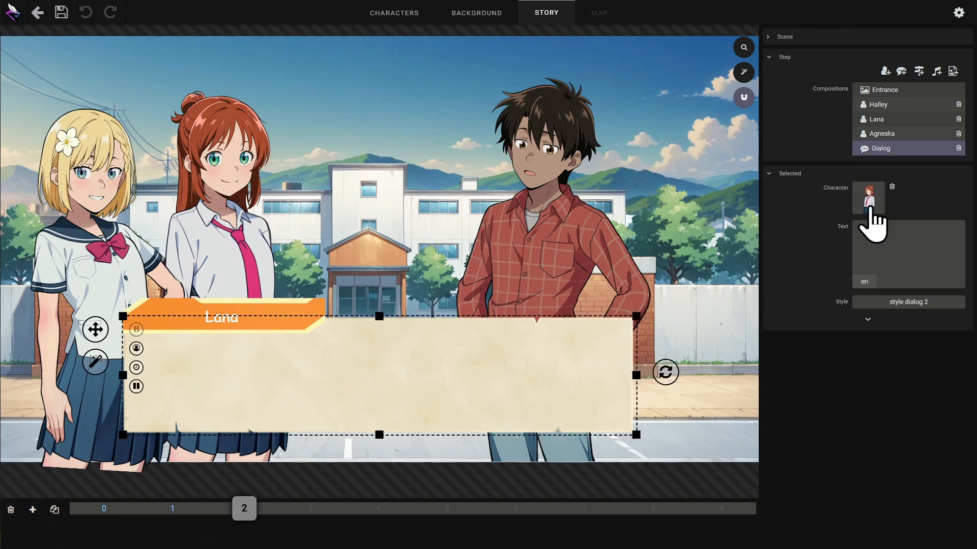
click(869, 199)
click(624, 95)
click(653, 127)
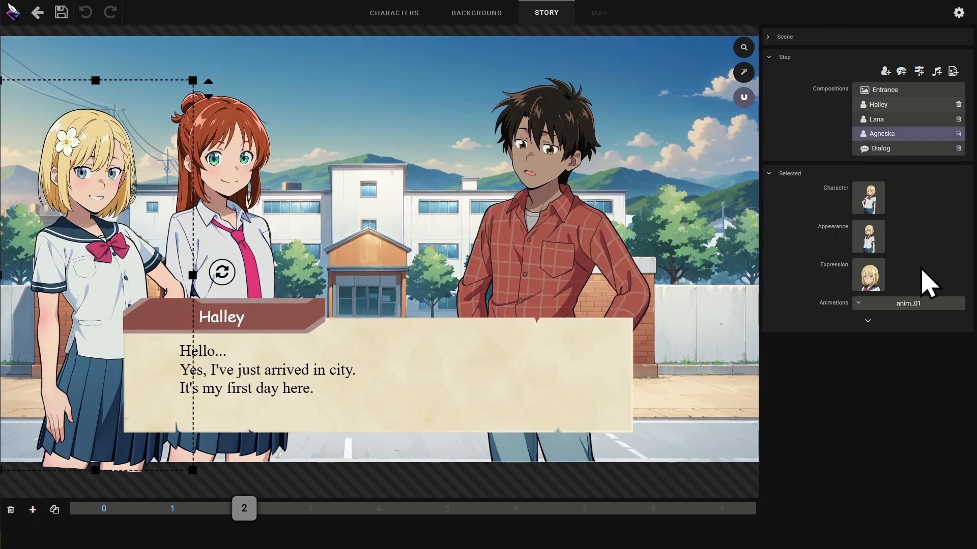
- Set Agneska's expression to the last Neutral variant
click(869, 276)
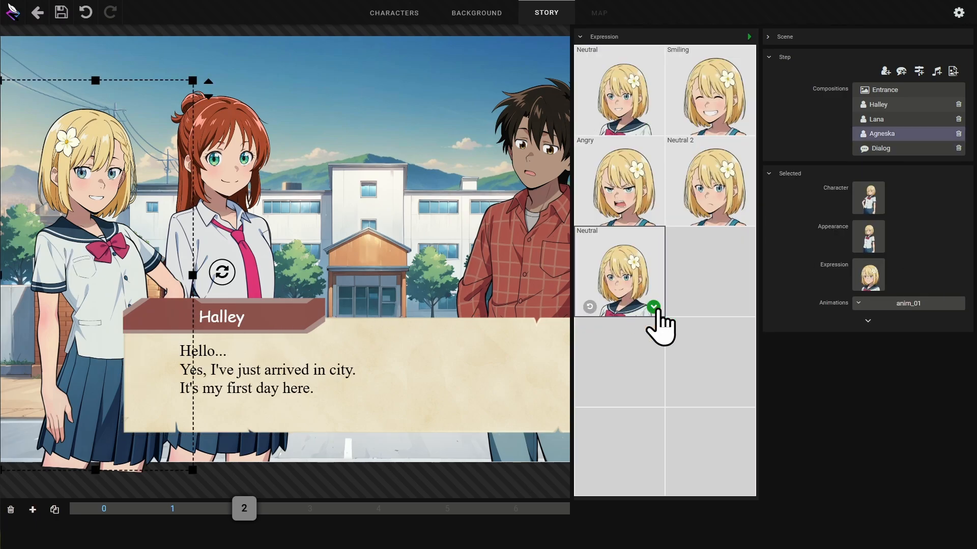
click(653, 306)
click(448, 463)
- Add a step where Agneska says "Welcome to Yuei ! What's your name? I'm Agneska and this is Lana."
click(33, 509)
click(432, 376)
click(869, 200)
click(651, 216)
click(900, 245)
text(Welcome to Yuei ! What's your name? I'm Agneska and this is Lana.)
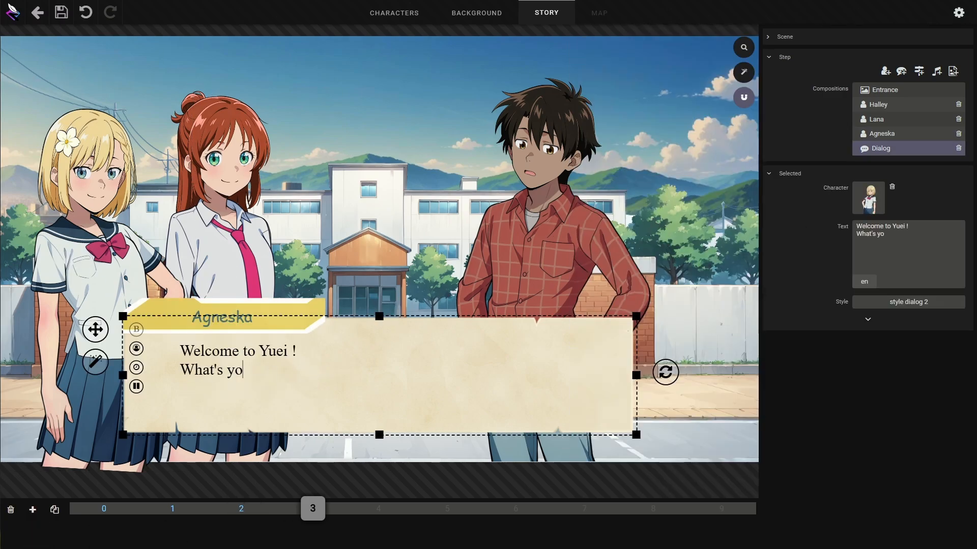
- Add another step and set Agneska's expression to Smiling
click(16, 478)
click(32, 510)
click(115, 265)
click(869, 277)
click(702, 106)
- Set Lana's expression to Neutral
click(224, 229)
click(869, 277)
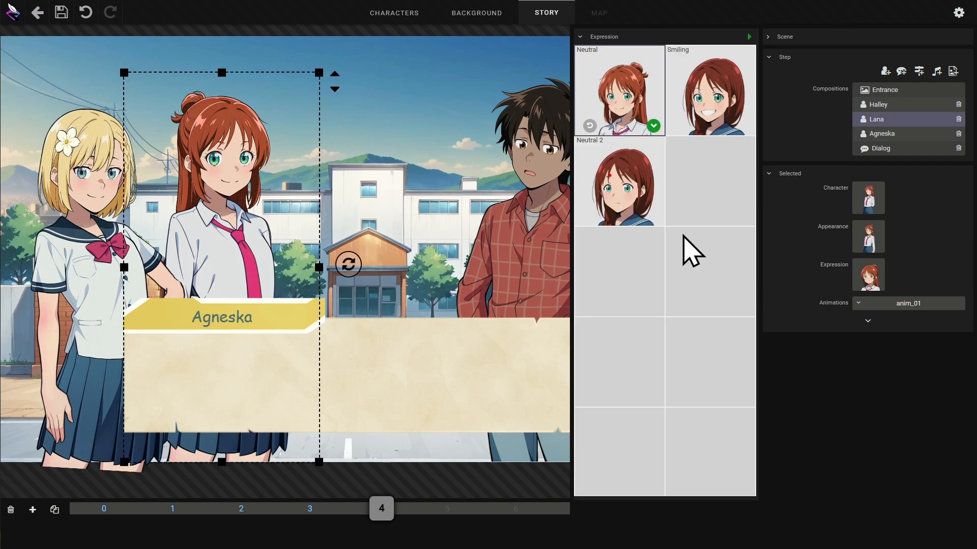
click(654, 125)
- Set Halley's expression to the last Neutral variant
click(539, 229)
click(862, 279)
click(653, 305)
- Make Halley the speaker of this step's dialog
click(432, 376)
click(869, 200)
click(609, 102)
- Add new steps and give Halley the line "Okay, I'm with you."
click(33, 510)
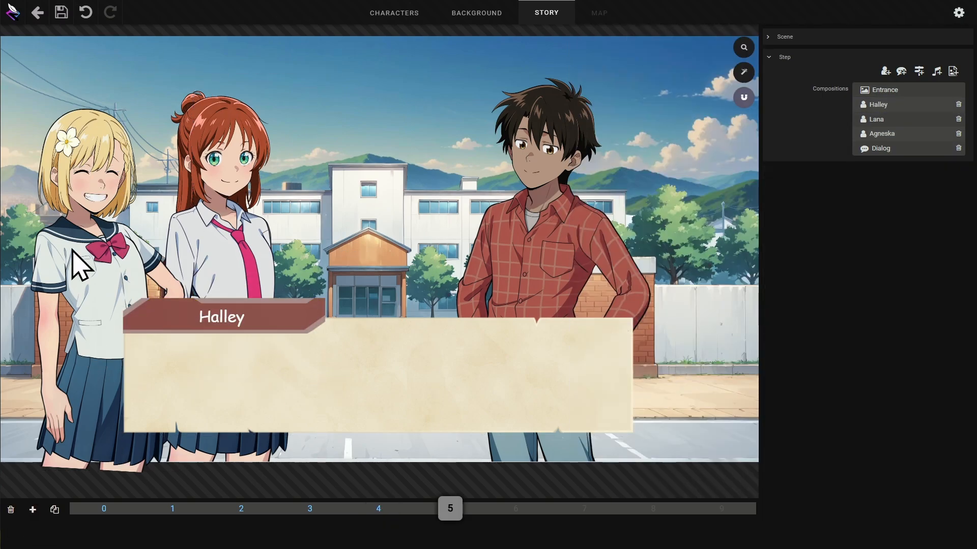
click(539, 229)
click(432, 376)
click(32, 509)
click(288, 370)
click(869, 199)
text(Okay, I'm with you.)
- Set Halley's expression to Curious
click(539, 229)
click(868, 276)
click(743, 216)
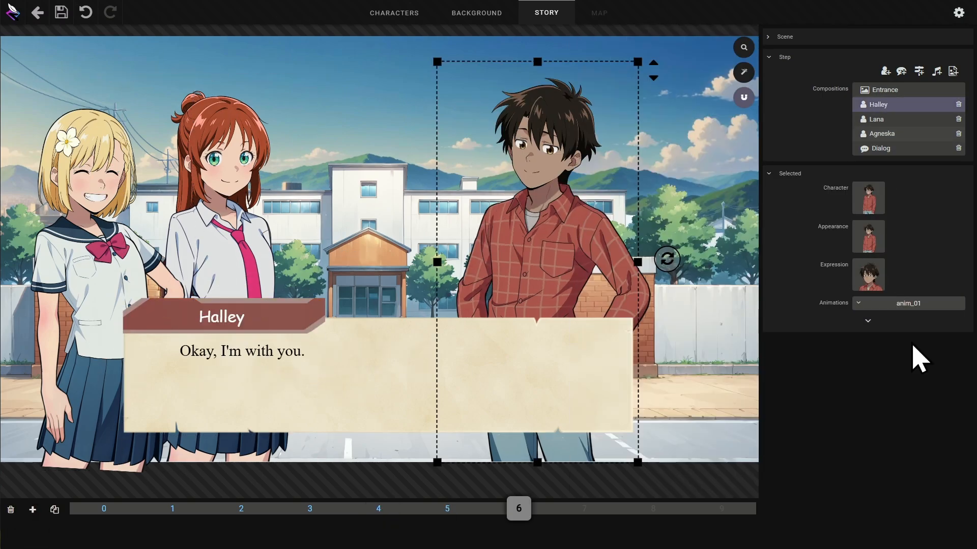
click(868, 275)
click(680, 284)
- Turn on the scene's fade-out and set the scene music to Groovy Beat
click(810, 40)
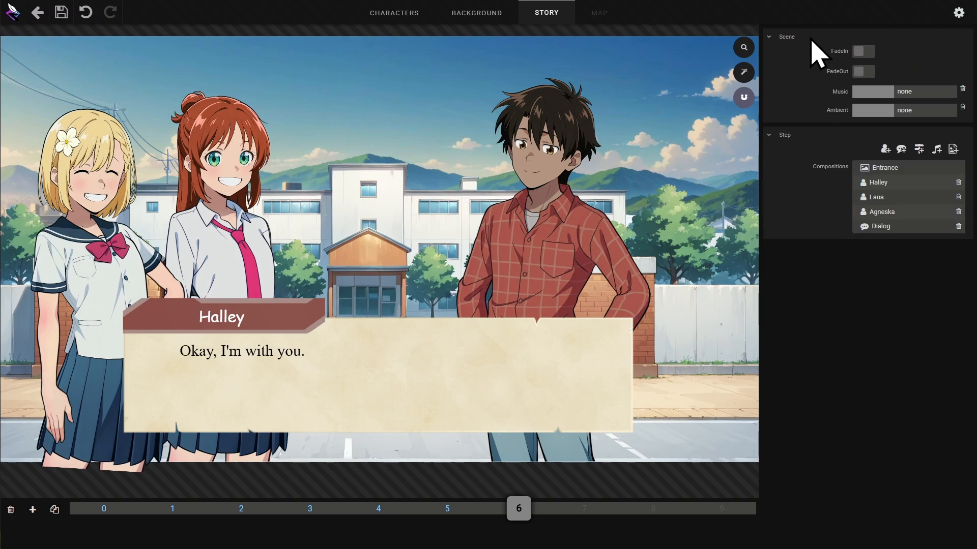
click(868, 72)
click(904, 91)
click(585, 158)
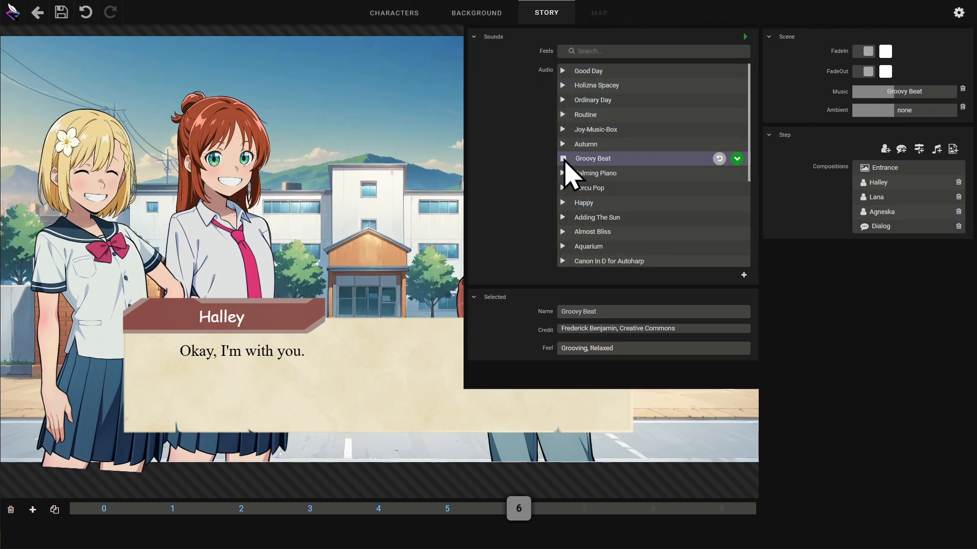
click(733, 158)
- Set the scene's ambient sound to park 01
click(911, 111)
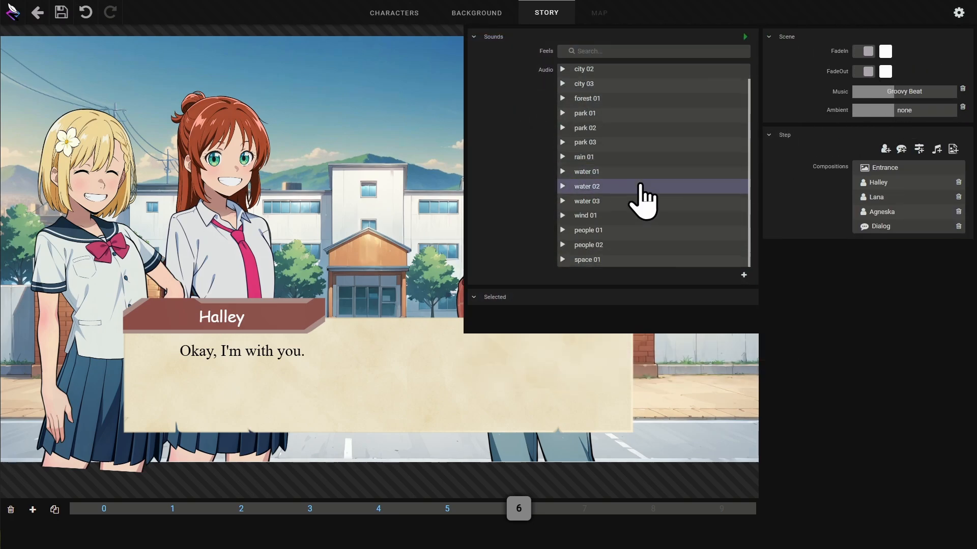
click(565, 101)
click(563, 129)
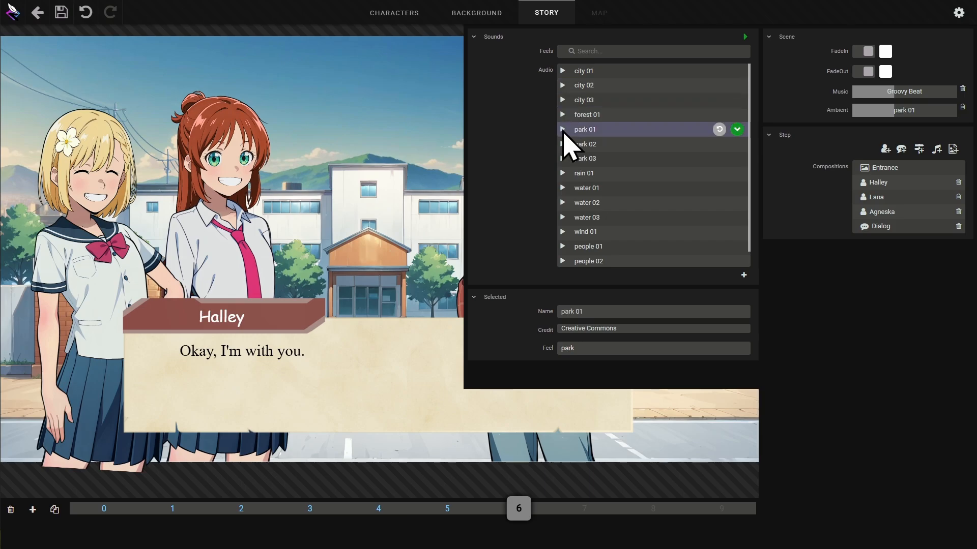
click(736, 130)
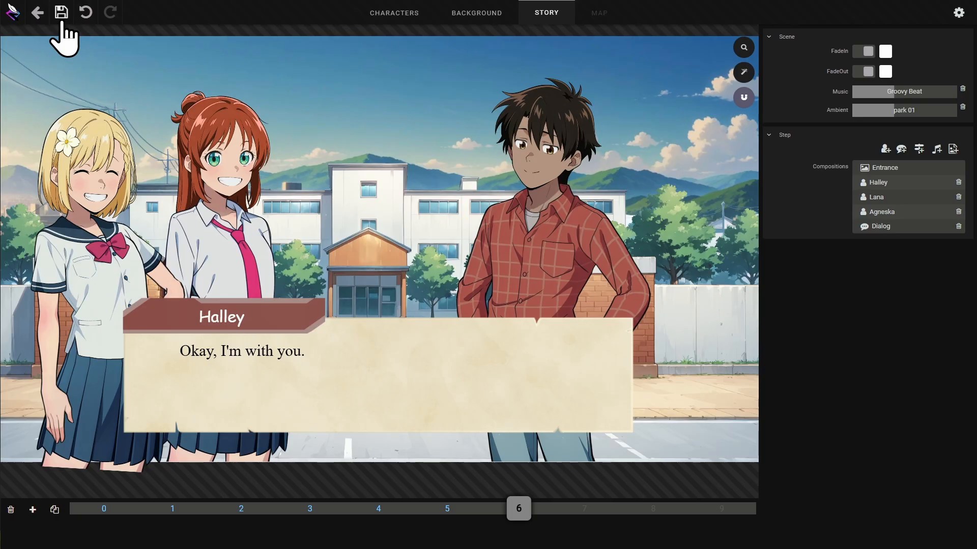
- In the story graph, add a new scene node after the first scene and open it for editing
click(37, 14)
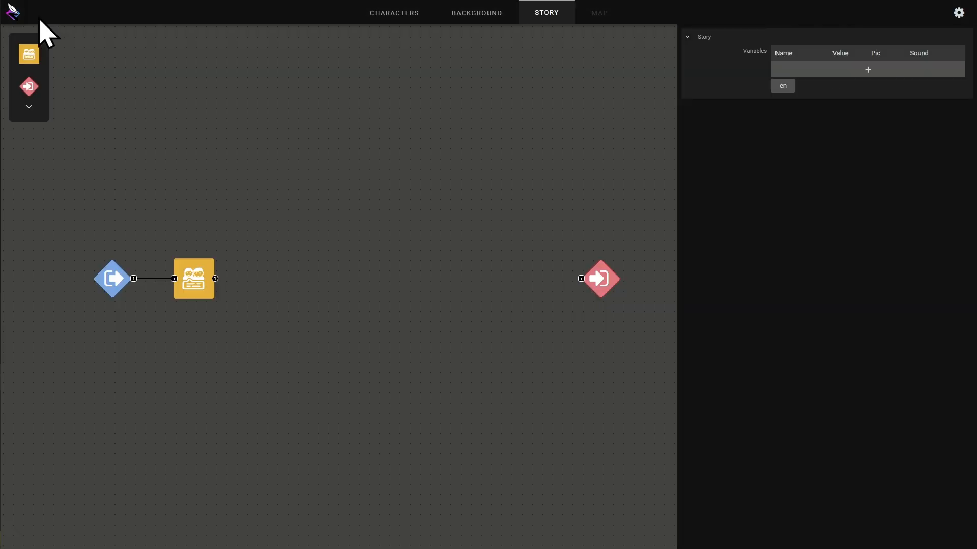
drag(26, 48, 279, 276)
click(233, 328)
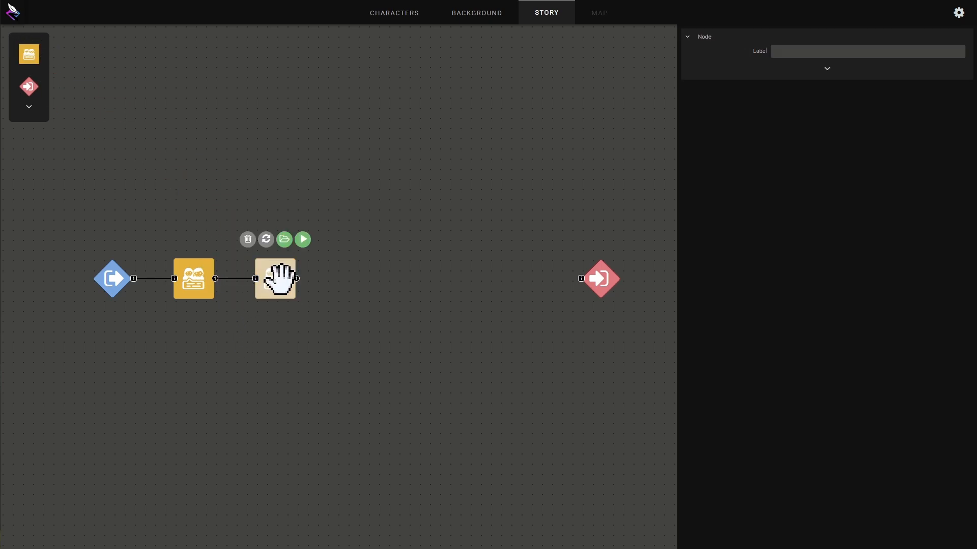
click(304, 346)
click(287, 269)
double_click(289, 266)
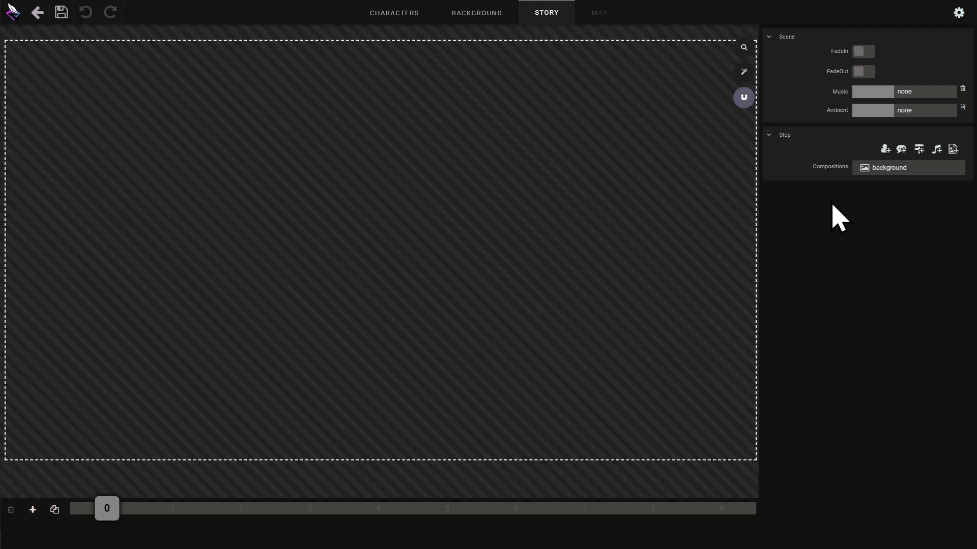
- Set the new scene's background to Corridor
click(901, 169)
click(875, 222)
click(722, 199)
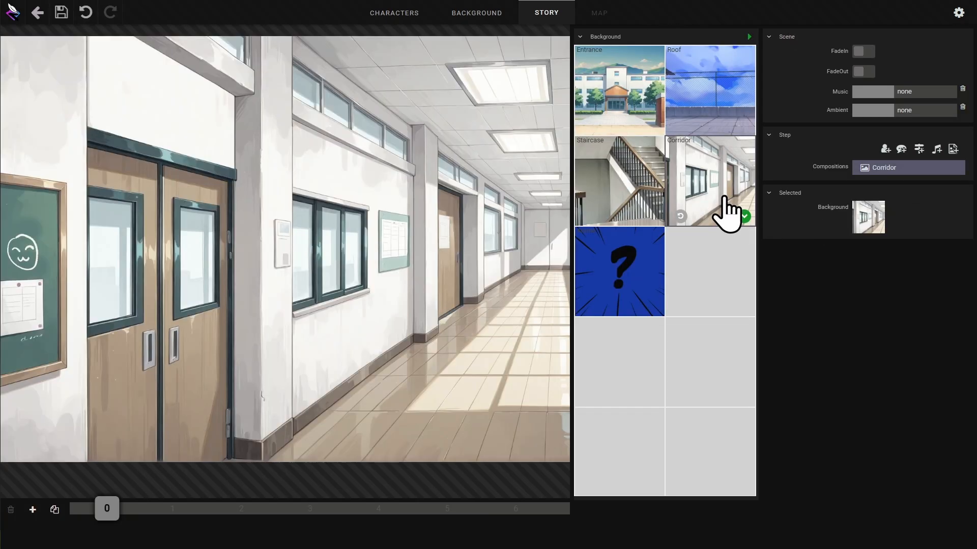
click(742, 215)
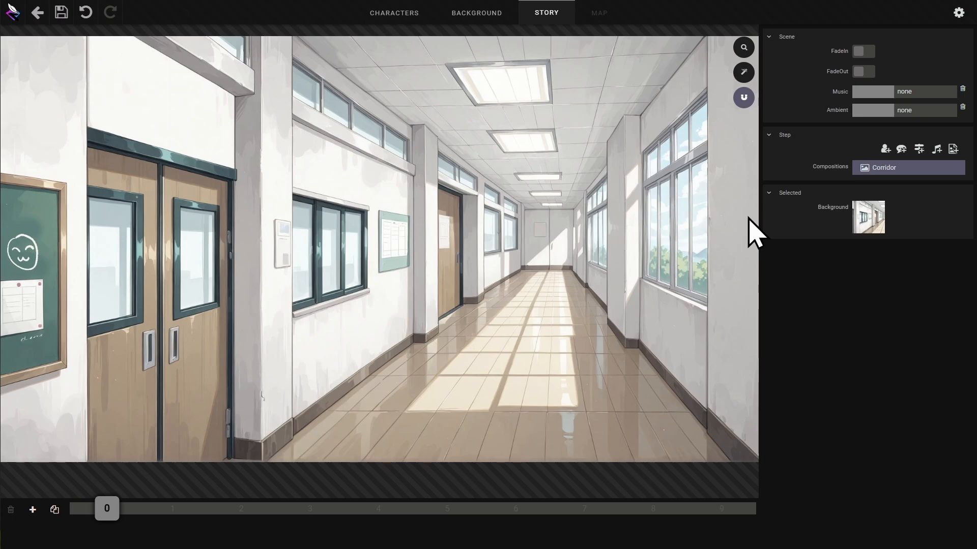
- Add Halley to the corridor scene with animation anim_02 and the last Neutral expression
click(885, 149)
click(884, 183)
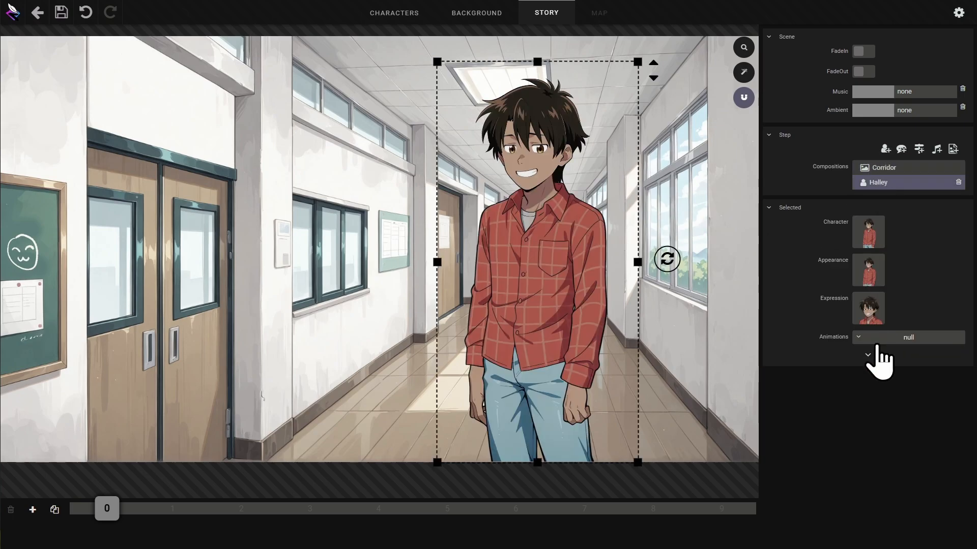
click(885, 338)
click(897, 367)
click(868, 309)
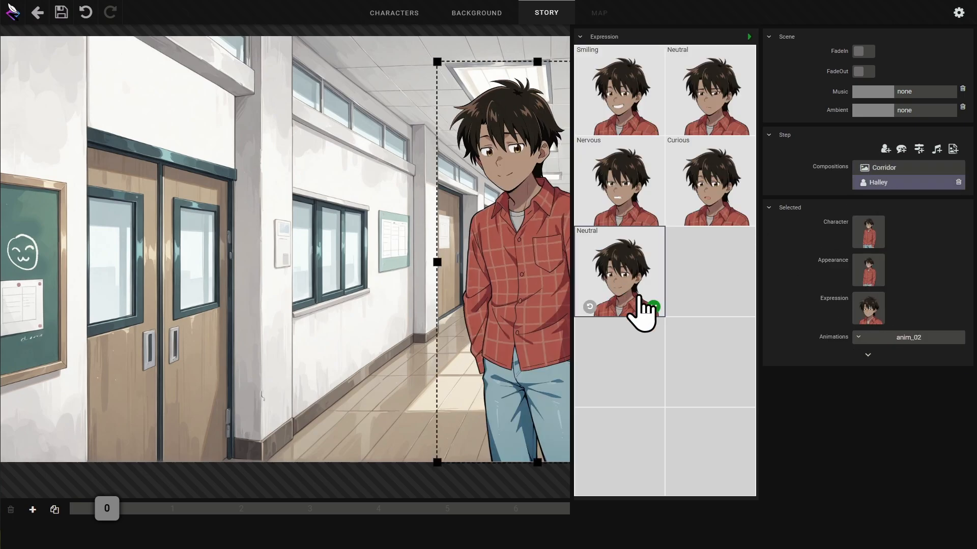
click(649, 307)
- Add Lana to the scene and set her animation to anim_02
click(885, 150)
click(730, 133)
click(741, 125)
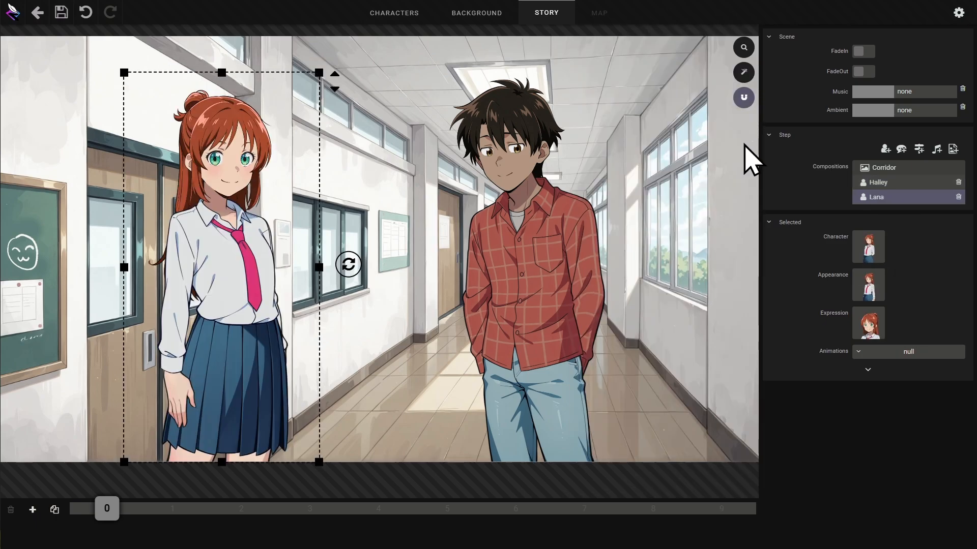
click(915, 355)
click(913, 367)
- Add a third character on the left, switch it to Agneska, and set her Neutral expression and animation
click(885, 150)
drag(404, 274, 120, 284)
click(869, 261)
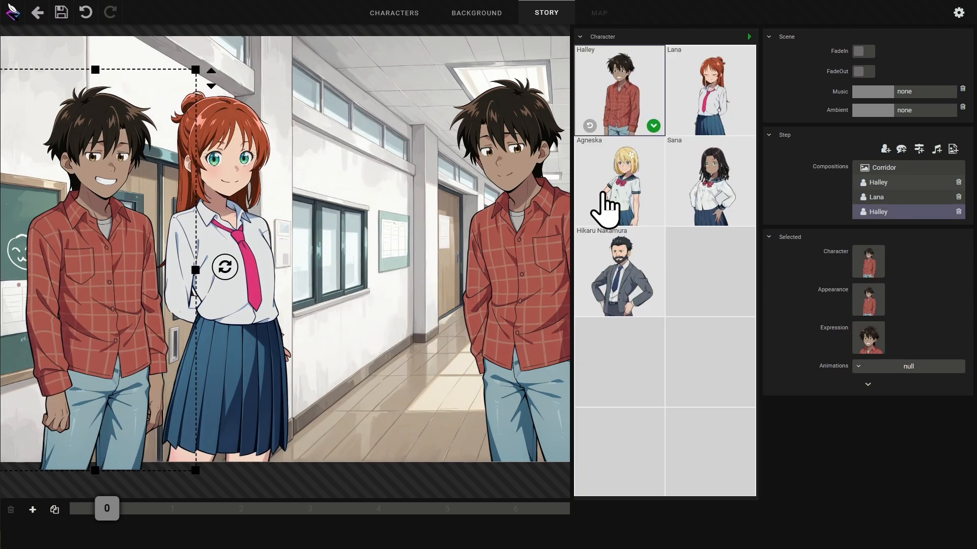
click(603, 194)
click(868, 338)
click(625, 269)
click(653, 306)
click(908, 366)
click(910, 381)
- Add a dialog box where Lana starts saying "There you go, we've" and choose its style
click(901, 149)
click(380, 388)
text(There you go, we've)
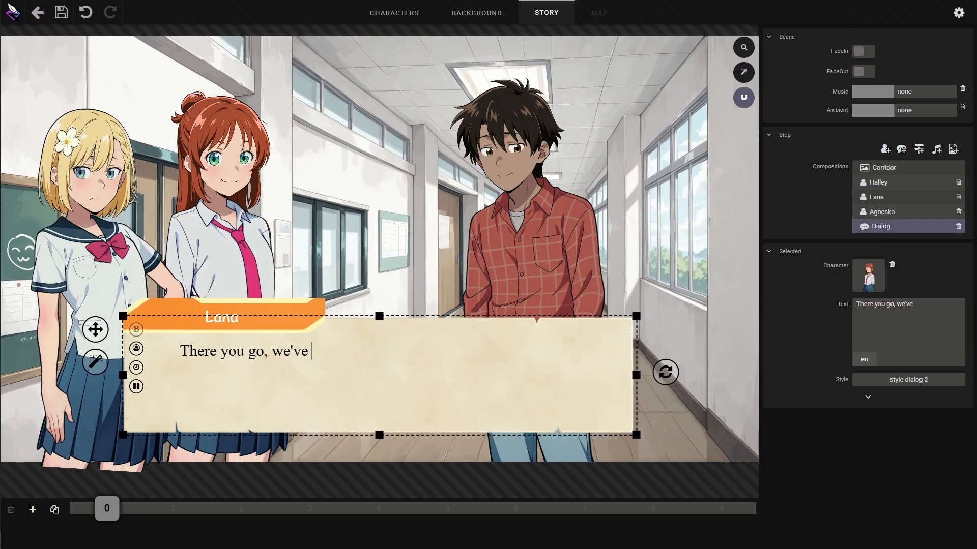
click(911, 384)
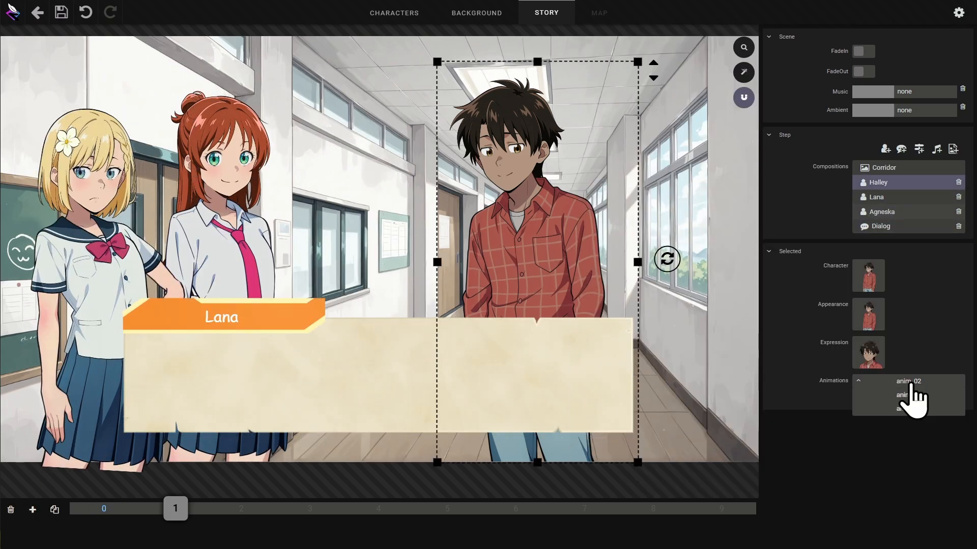
click(911, 395)
- Make Halley the speaker of the following line and add Sana to the corridor scene
click(654, 127)
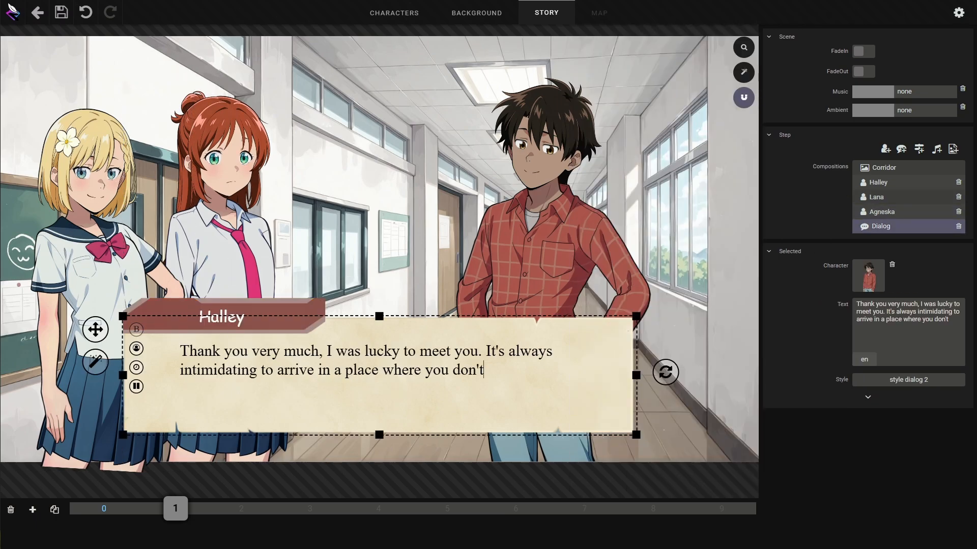
click(868, 368)
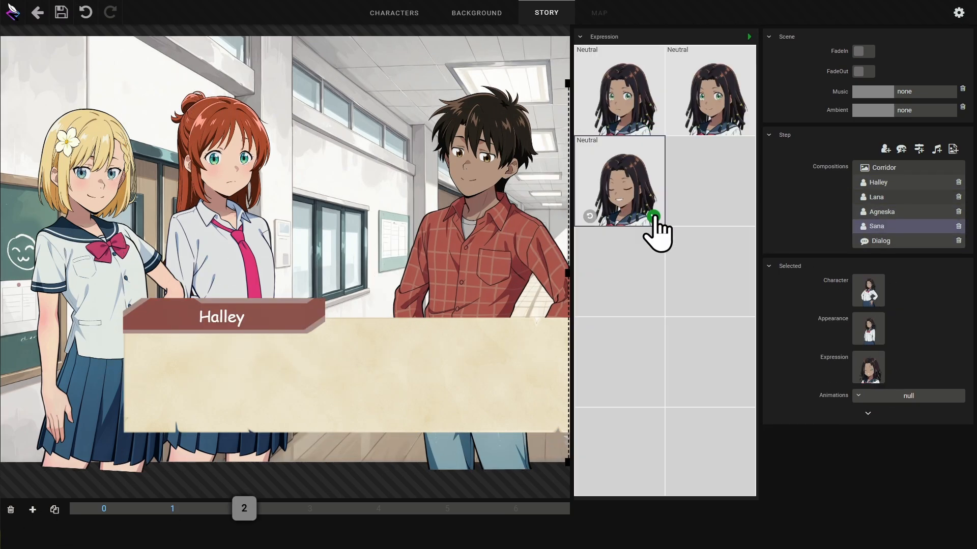
click(654, 214)
click(909, 395)
click(909, 409)
click(868, 413)
- Write Sana's line "Hey girls, aren't you gonna introduce me to the new guy?"
click(385, 388)
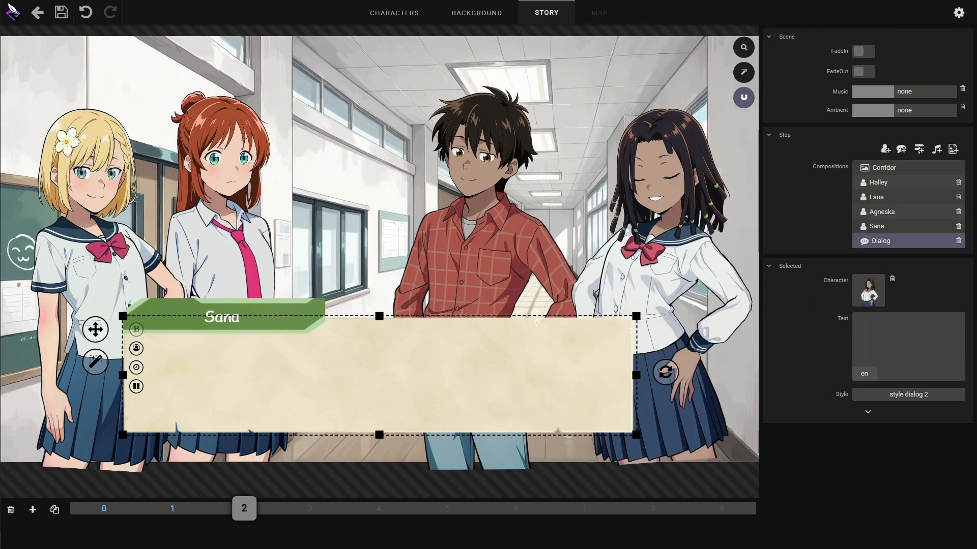
text(Hey girls, aren't you gonna introduce me to the neww guy?)
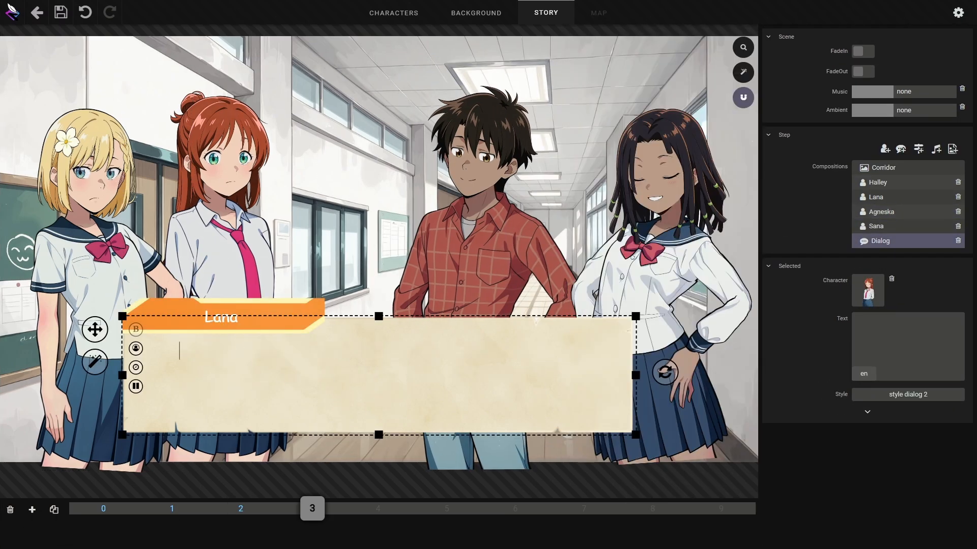
- Write the replies "Oh hi Sana. Didn't see you there. This is Halley." and "We're showing him around.", then save the project
text(Oh hi Sana. Didn't see you there. This is Halley.)
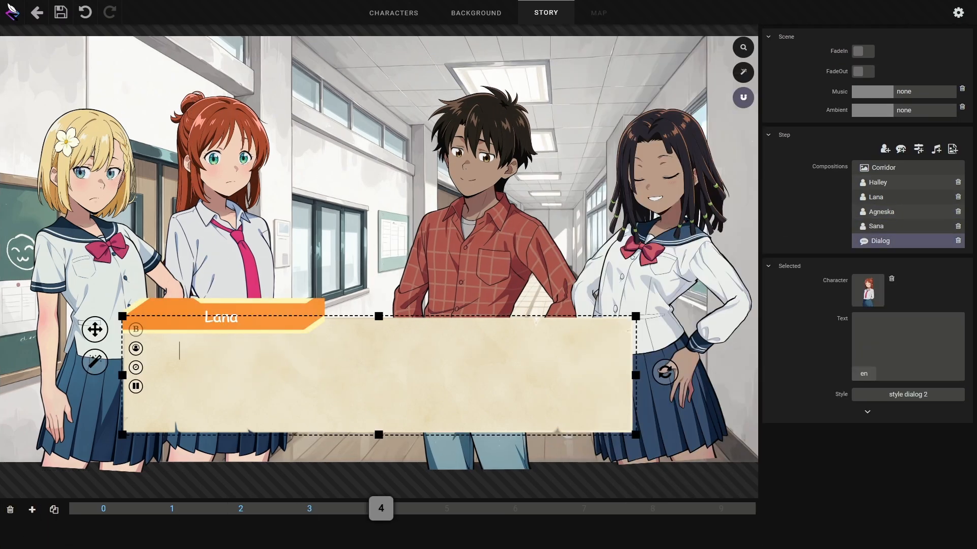
text(We're showing him around.)
click(60, 12)
- Add a new step and start Sana's line with "Wow,"
click(32, 509)
text(Wow,)
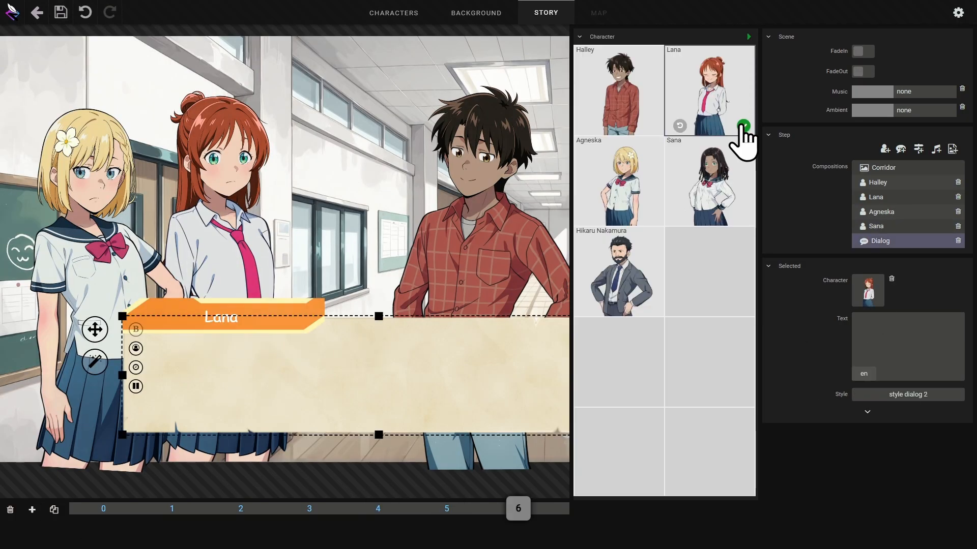
- Make Lana the speaker and write "I've gotta go, need to stop by my locker before class."
click(741, 135)
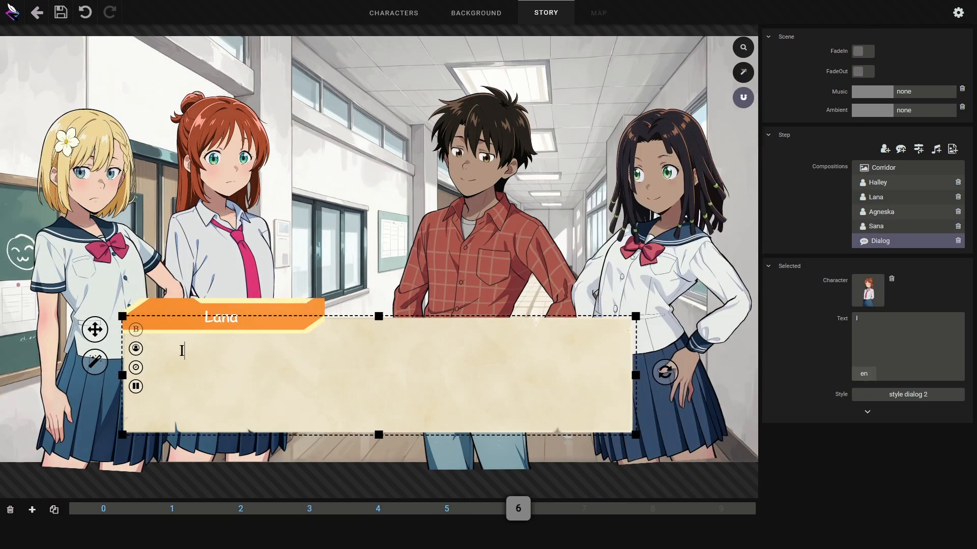
text(I've gotta go, need to stop by my locker before class.)
- Add a step where Lana says "Halley, if you ever need help, don't hesitate to come see me."
click(32, 510)
text(Halley, if you ever need hel)
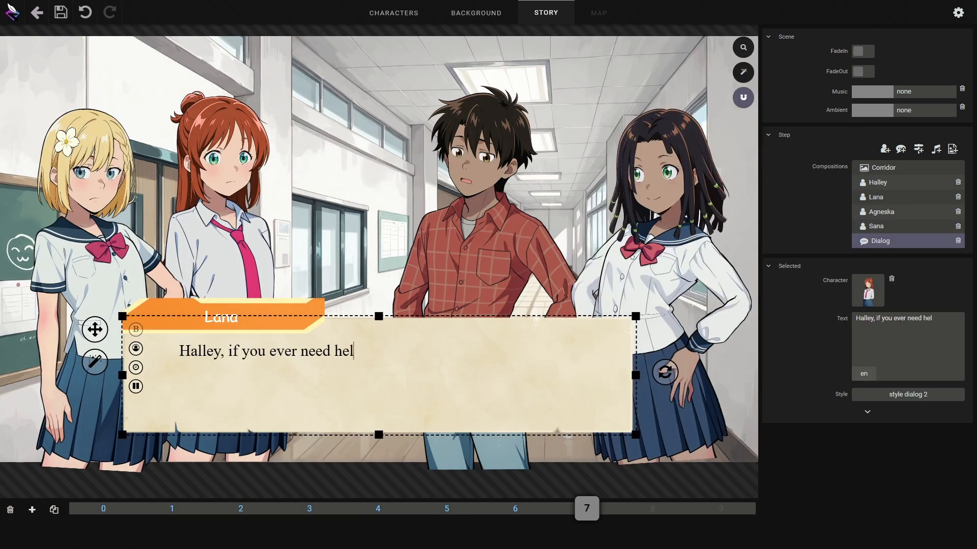
text(p, don't hesitate to come see me.)
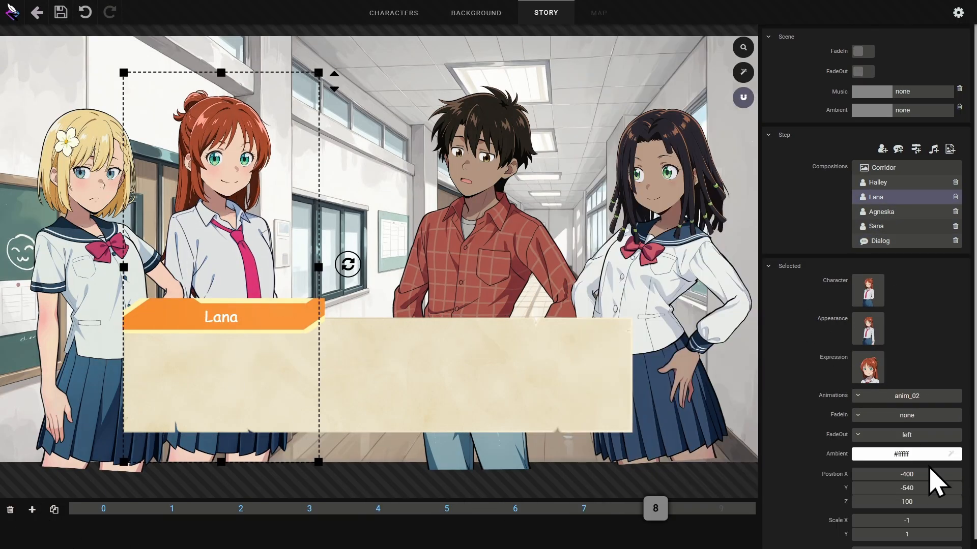
- Make Halley the speaker and start his reply "Thanks, I appreciate"
click(650, 124)
text(Thanks, I appreciate)
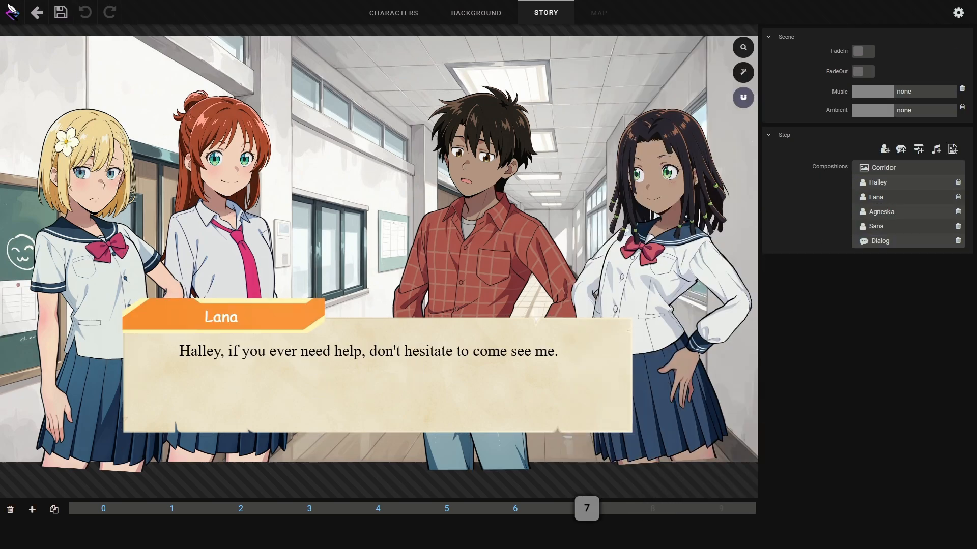
- Add a new step and replace its dialog with a choices component
click(31, 511)
click(348, 387)
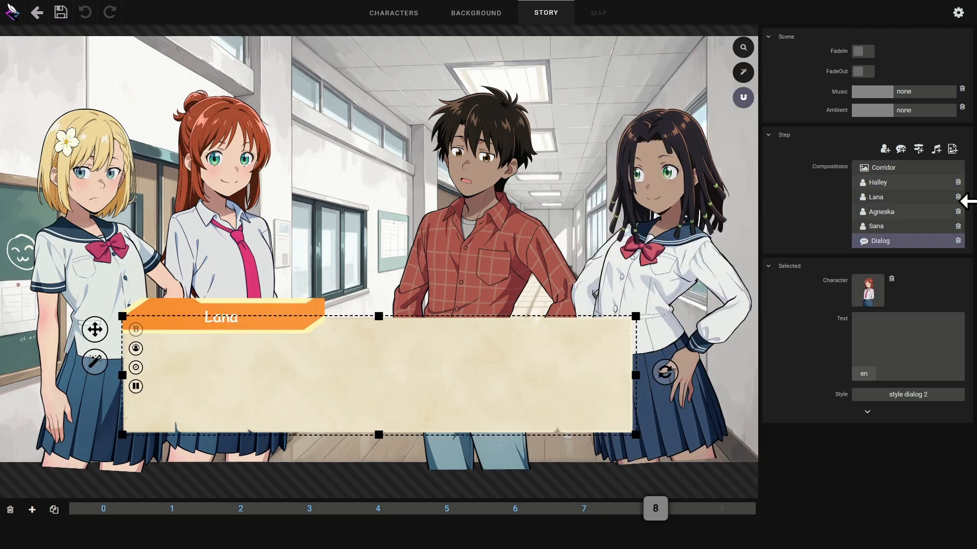
click(958, 240)
click(918, 149)
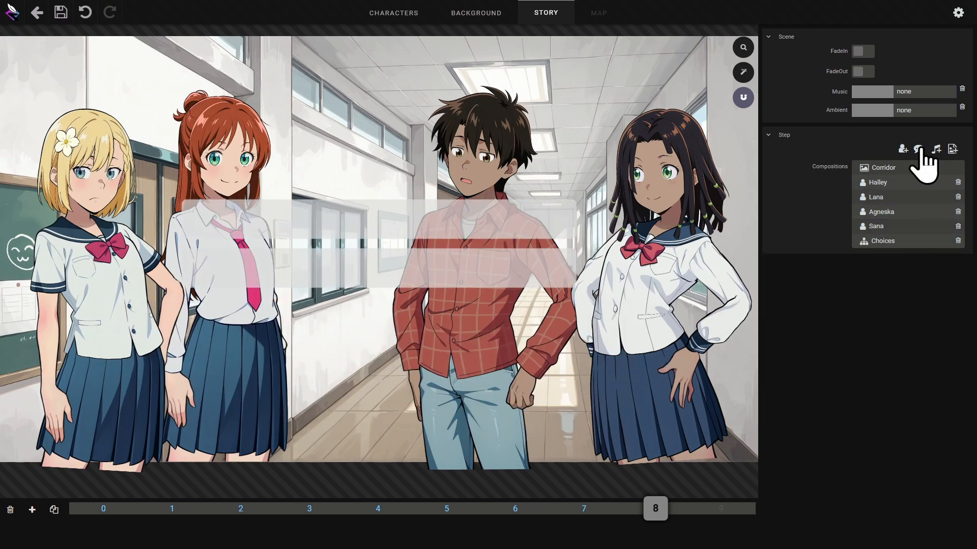
- Set the choice style's opacity to 0.92 and enter the choices "Thanks, I appreciate it." and "I'll manage, don't worry."
click(405, 219)
click(903, 418)
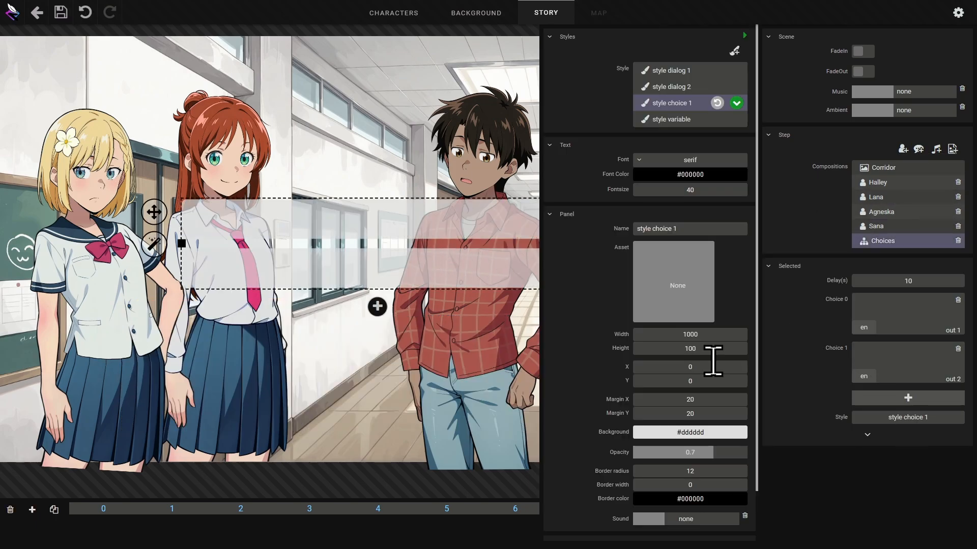
drag(714, 452, 738, 453)
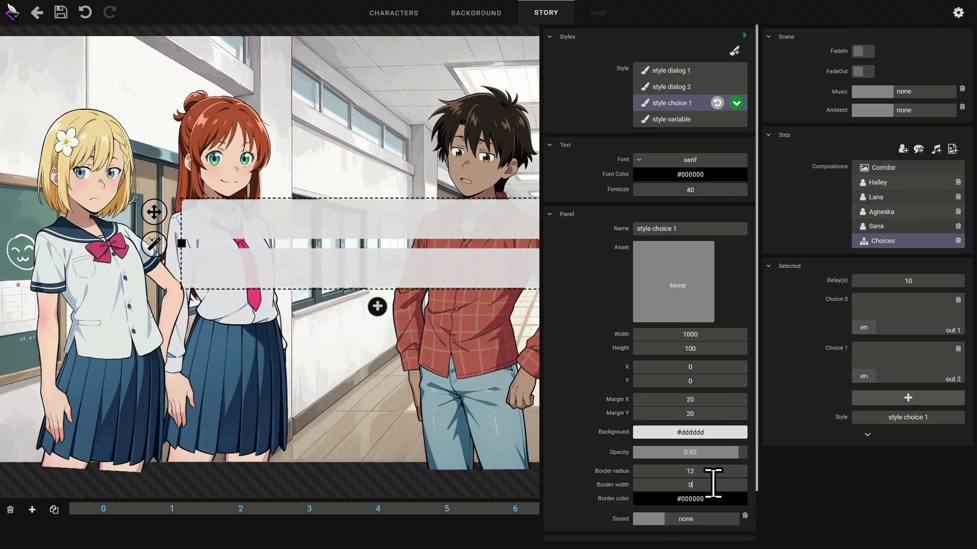
scroll(713, 485, up, 2)
click(820, 486)
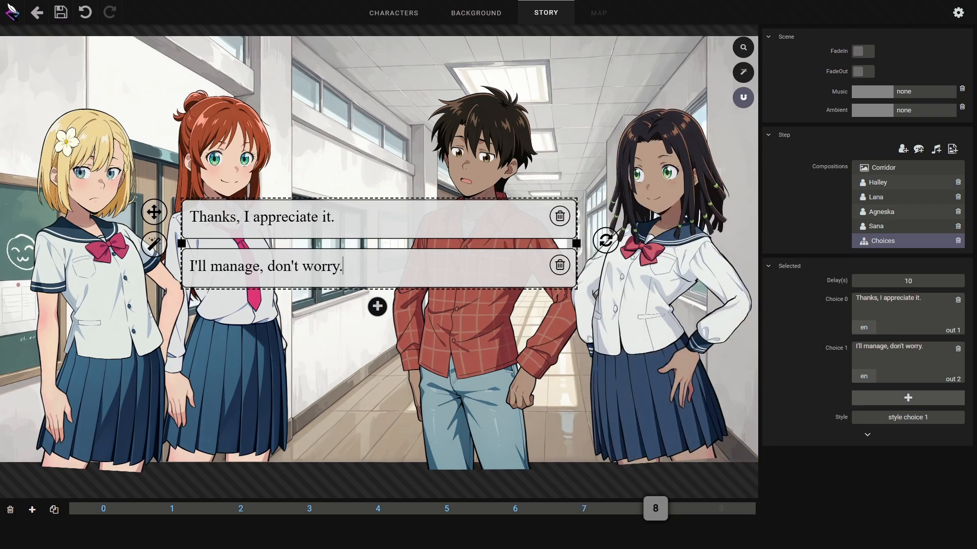
- Turn on the scene's fade-in and set its music to Groovy Beat
click(796, 141)
click(863, 51)
click(908, 91)
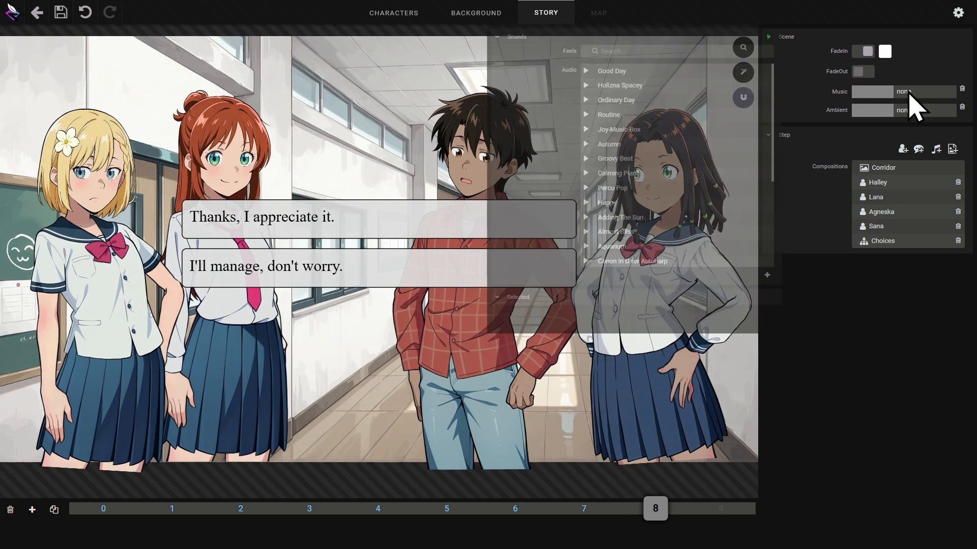
click(562, 232)
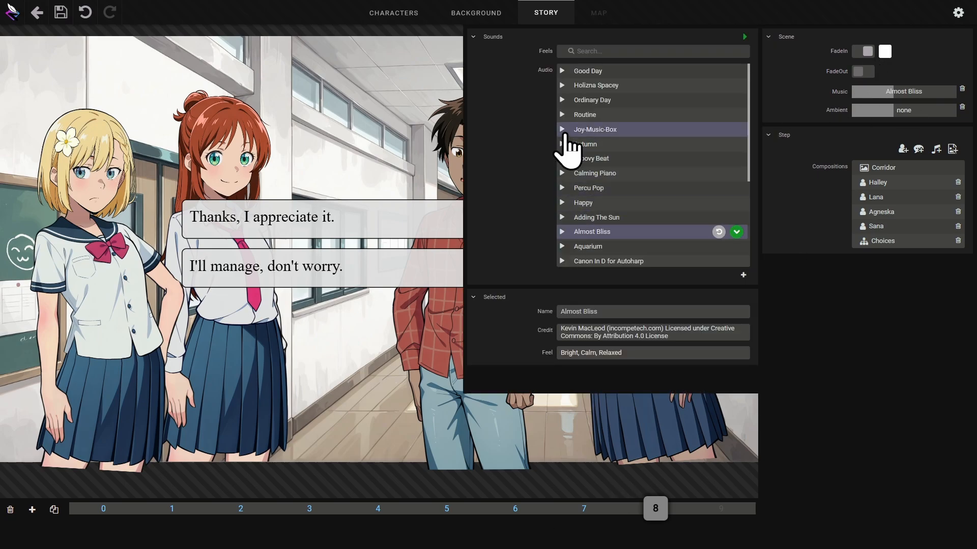
click(562, 144)
click(562, 158)
click(736, 158)
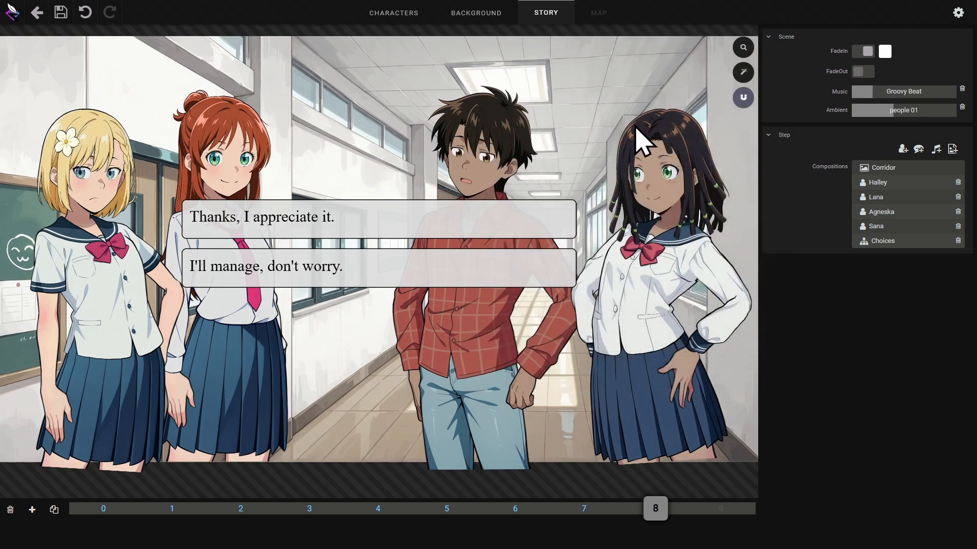
- Save the project and return to the story flow map
click(61, 13)
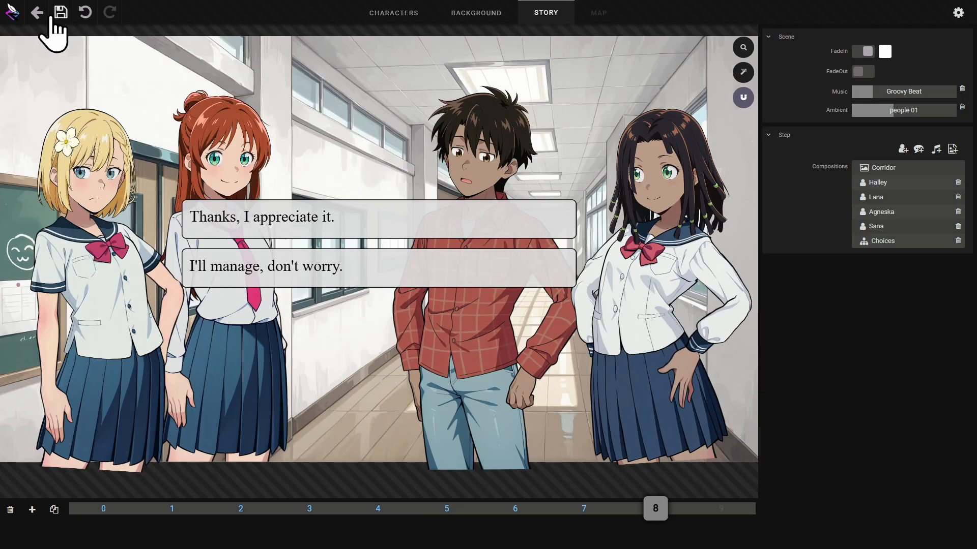
click(37, 14)
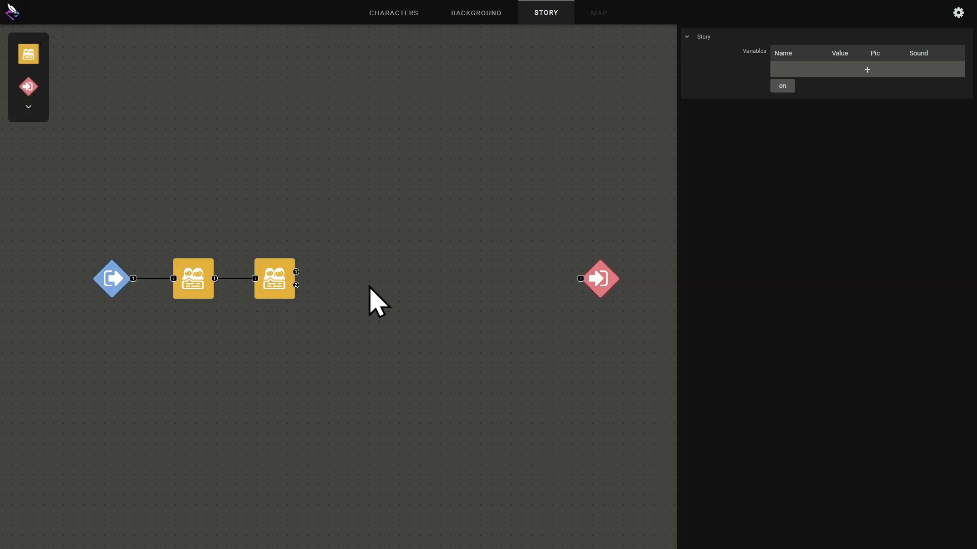